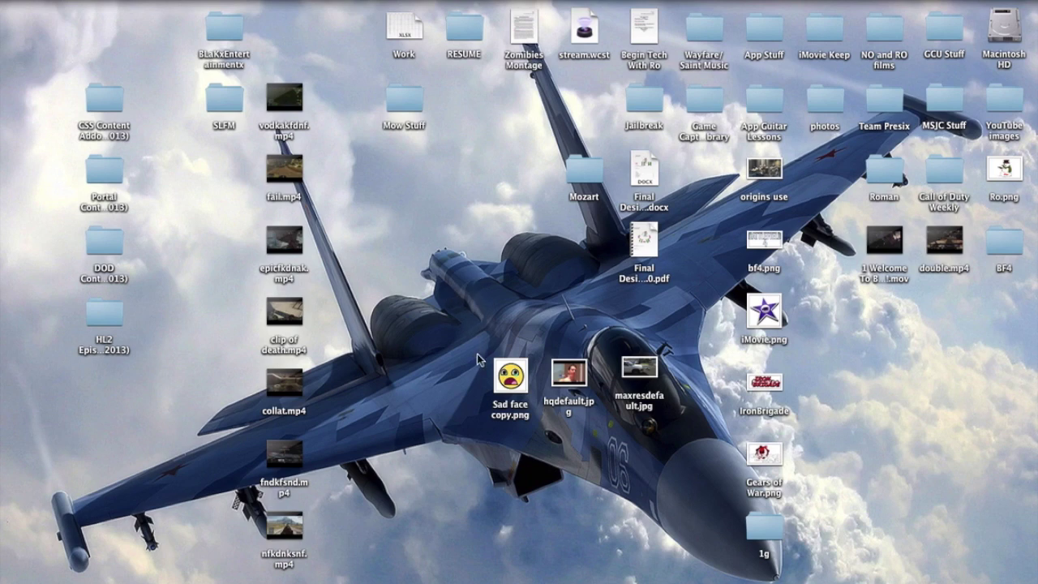
- Move Sad face copy.png, hqdefault.jpg and maxresdefault.jpg together to the lower edge of the desktop
left_click_drag(437, 339, 680, 479)
left_click_drag(440, 310, 680, 448)
left_click_drag(640, 369, 728, 575)
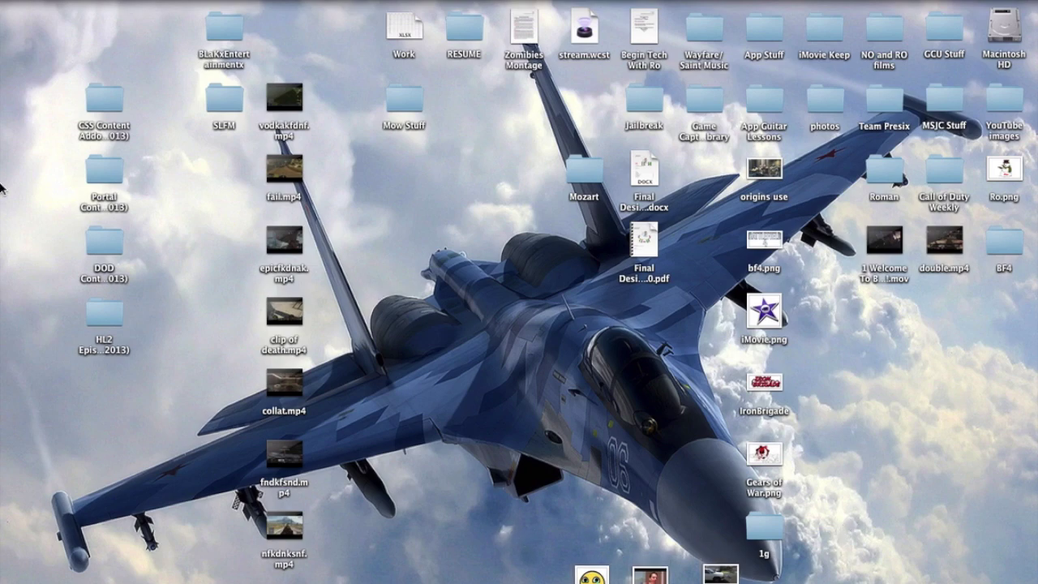
- Switch to iMovie with the iMovie Tutorials project showing
mouse_move(1, 185)
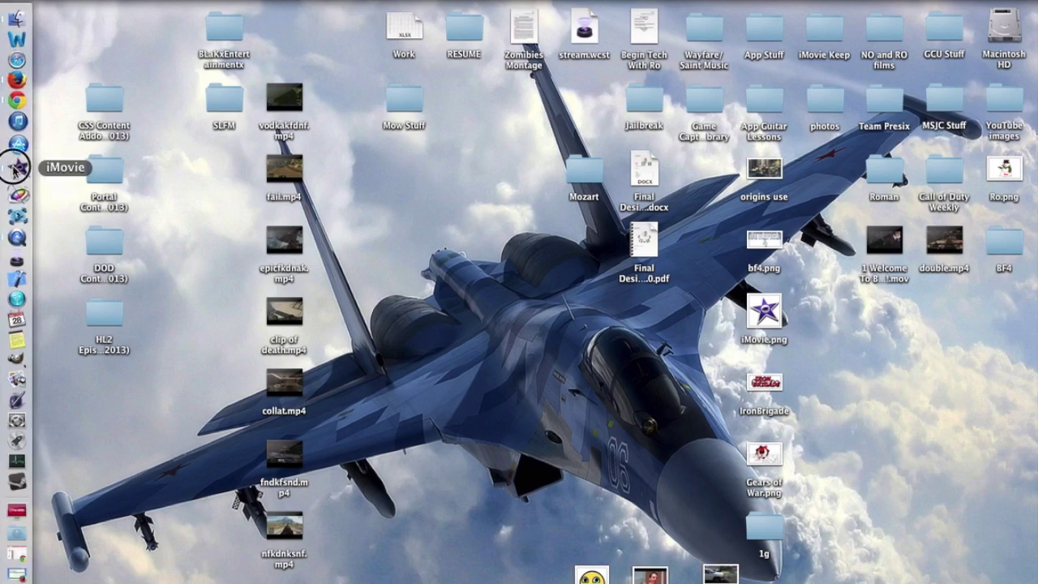
left_click(17, 167)
left_click(331, 121)
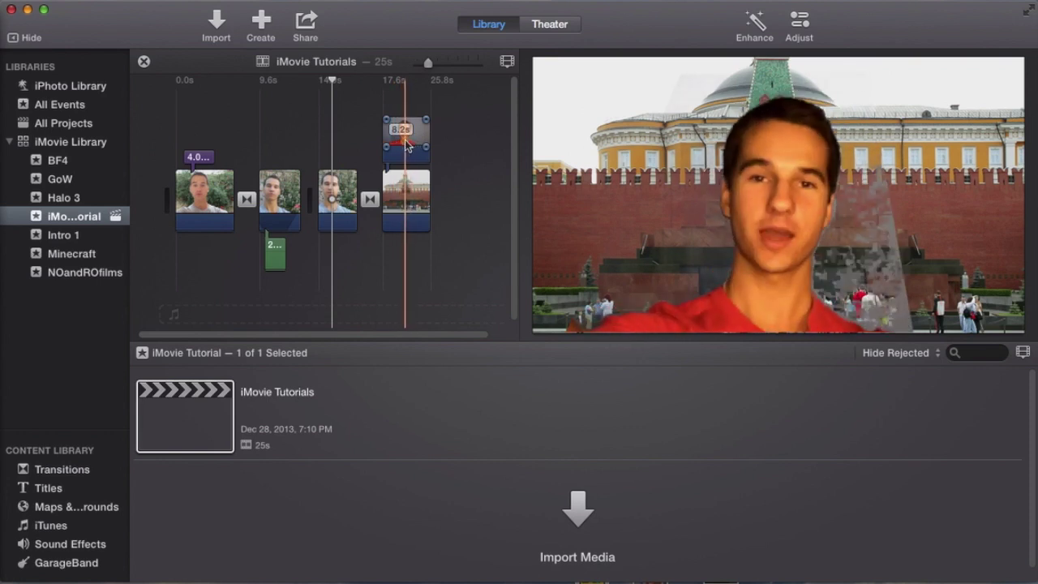
left_click(406, 194)
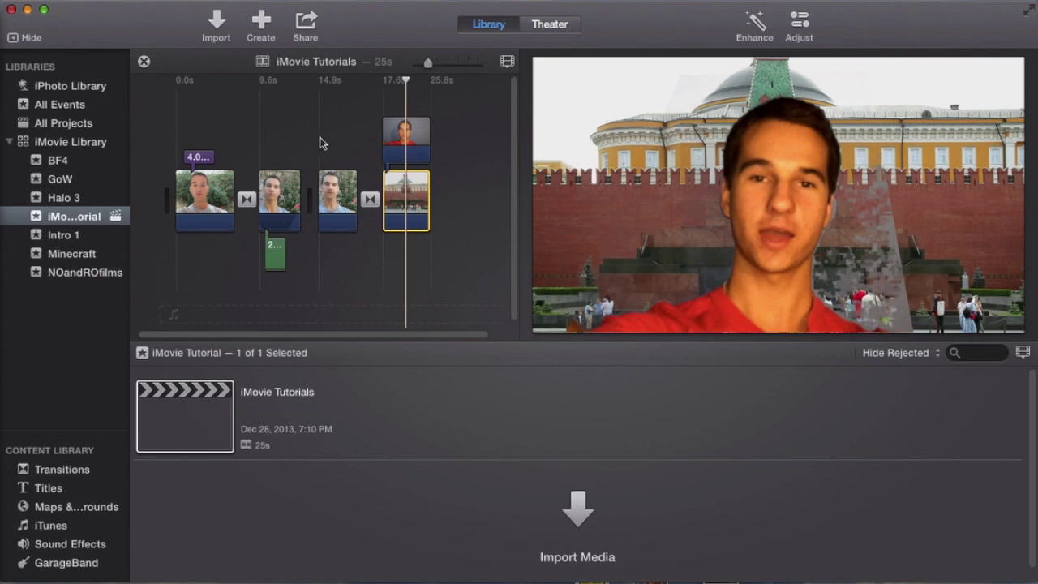
left_click(336, 142)
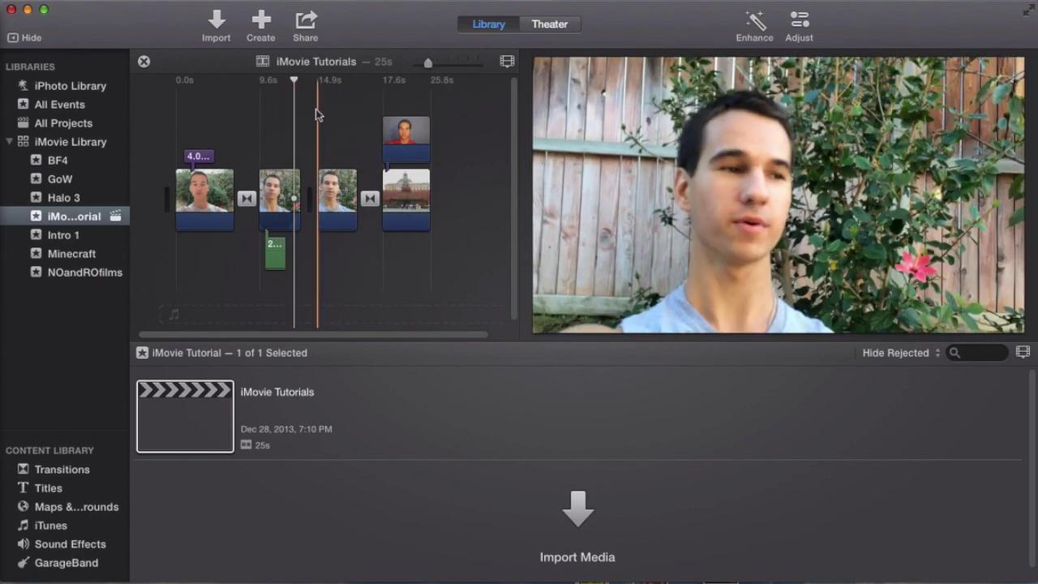
left_click(327, 112)
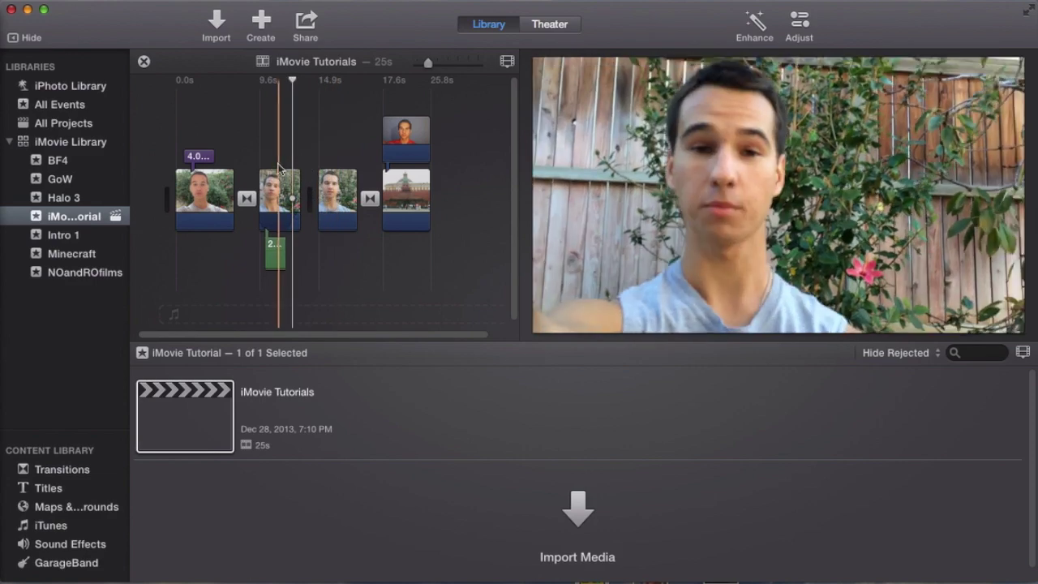
left_click(341, 146)
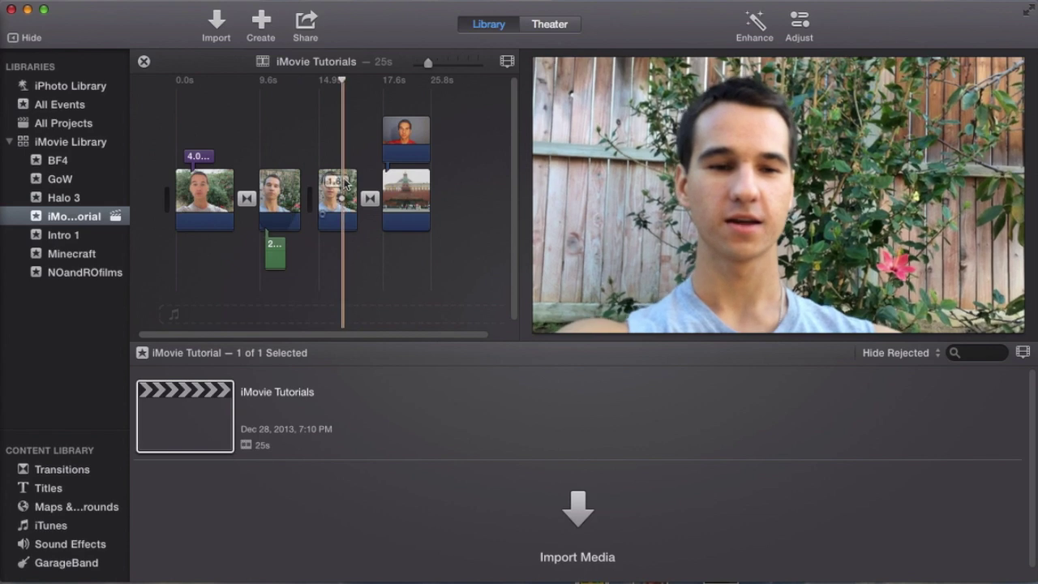
left_click(280, 192)
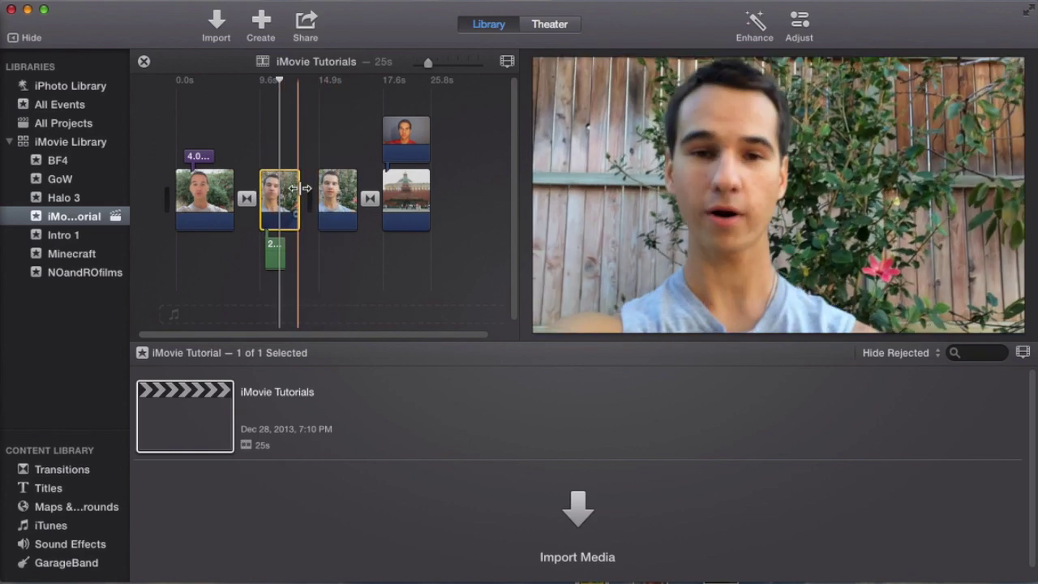
left_click(328, 197)
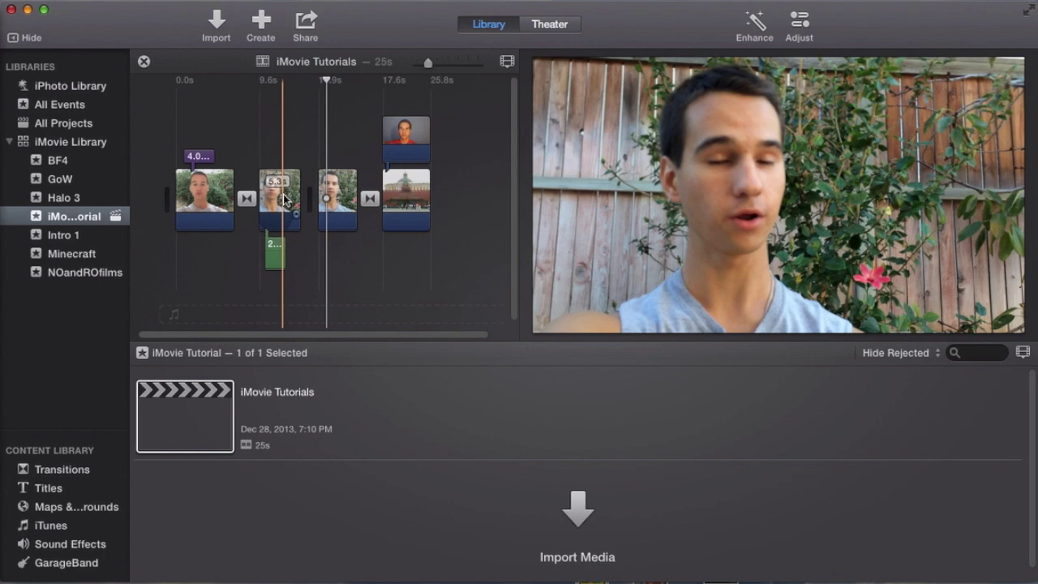
- Add a freeze frame partway through the second clip in the timeline and select it
right_click(284, 199)
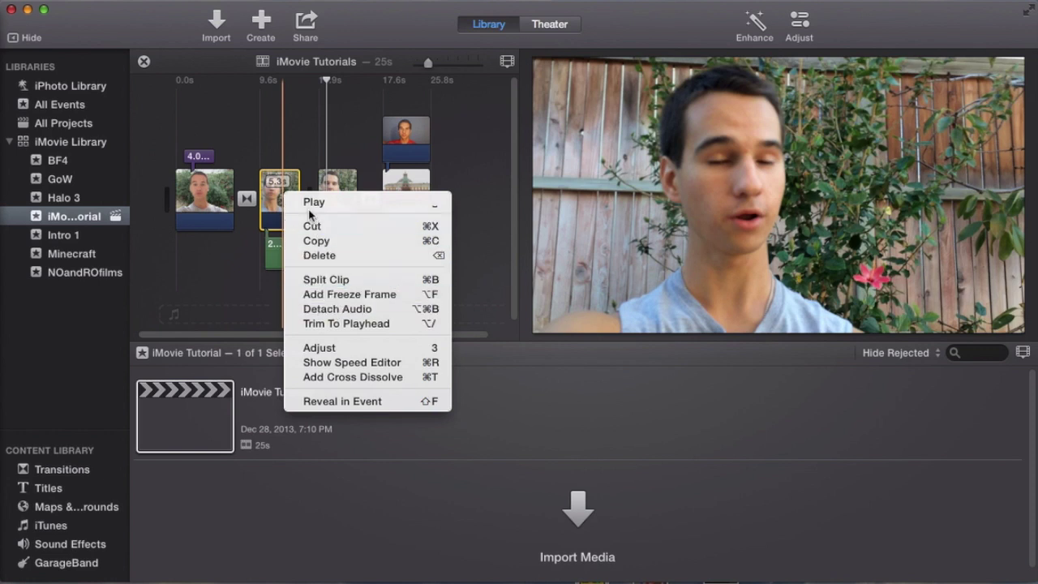
left_click(286, 183)
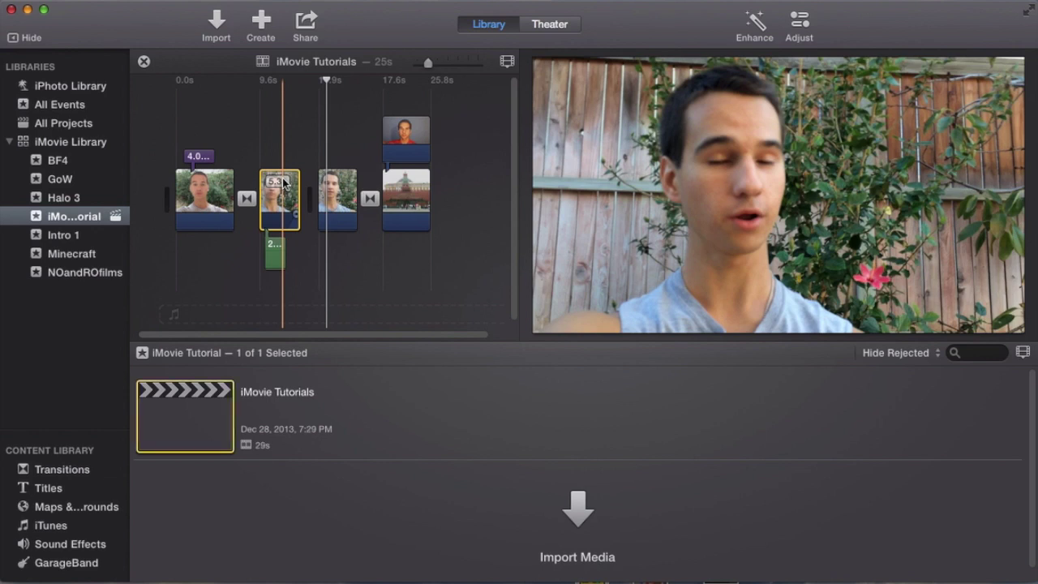
key("alt+f")
left_click(337, 184)
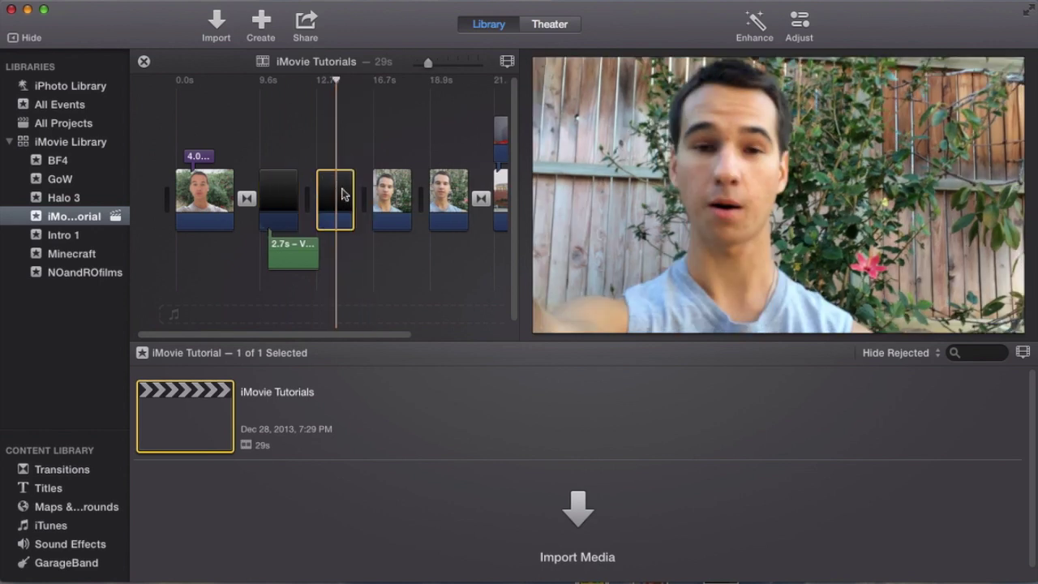
left_click(346, 151)
left_click(334, 192)
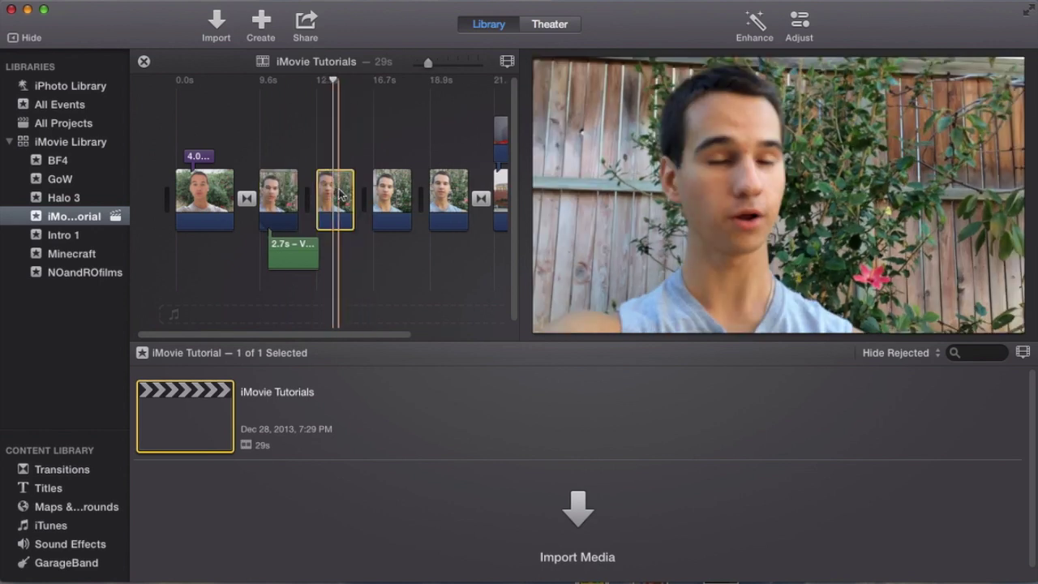
- Bring up the freeze frame's duration setting and lengthen the freeze frame by extending its end in the timeline
left_click(799, 26)
left_click(894, 62)
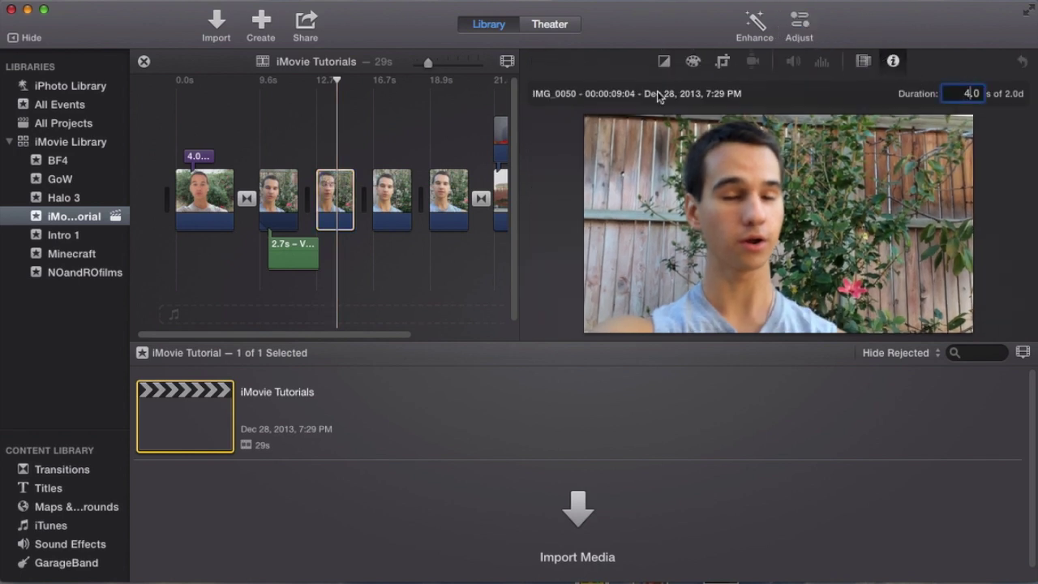
left_click(371, 155)
left_click_drag(354, 185, 391, 185)
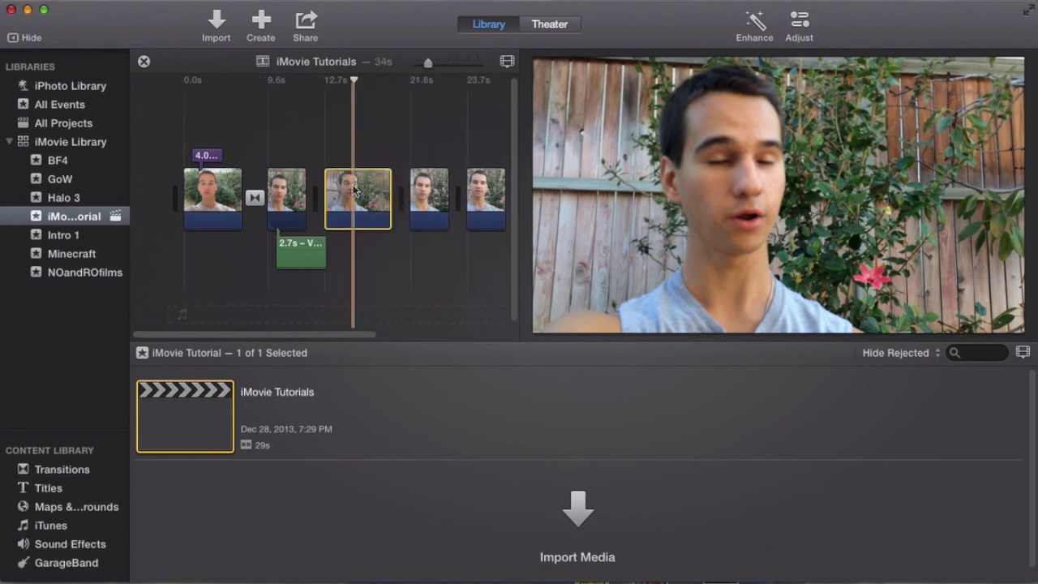
- Move the freeze frame above the second clip as a connected overlay and adjust its placement over that clip
left_click(369, 196)
left_click_drag(367, 194, 290, 136)
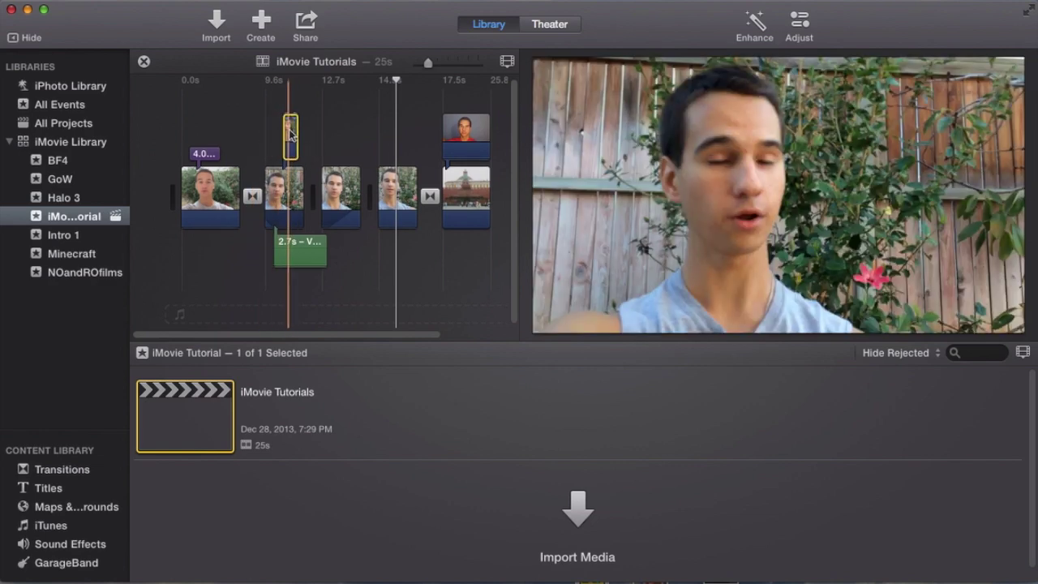
left_click_drag(298, 134, 285, 136)
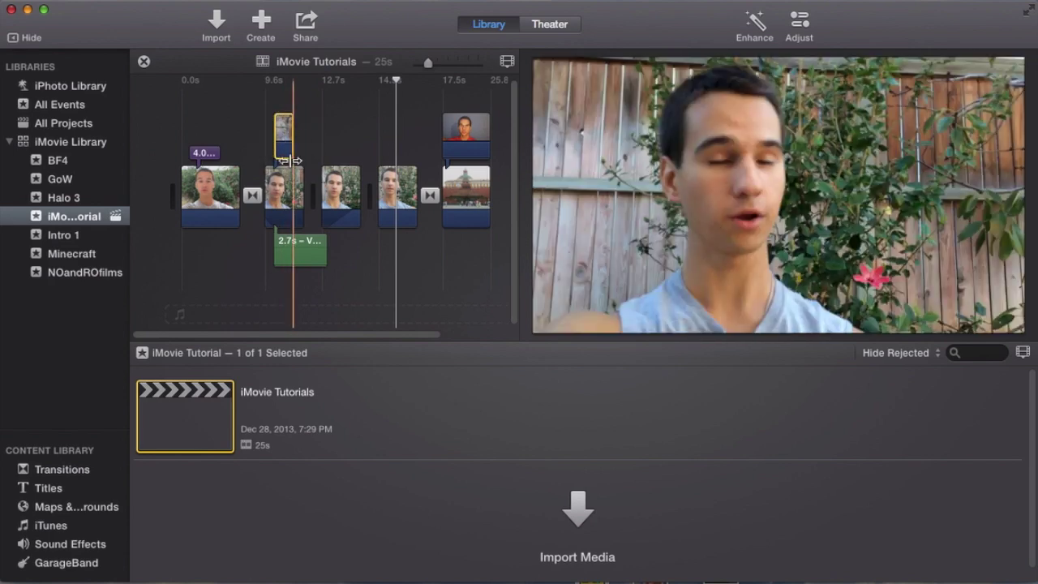
- Change the freeze-frame overlay's style from Cutaway to Picture in Picture
left_click(798, 26)
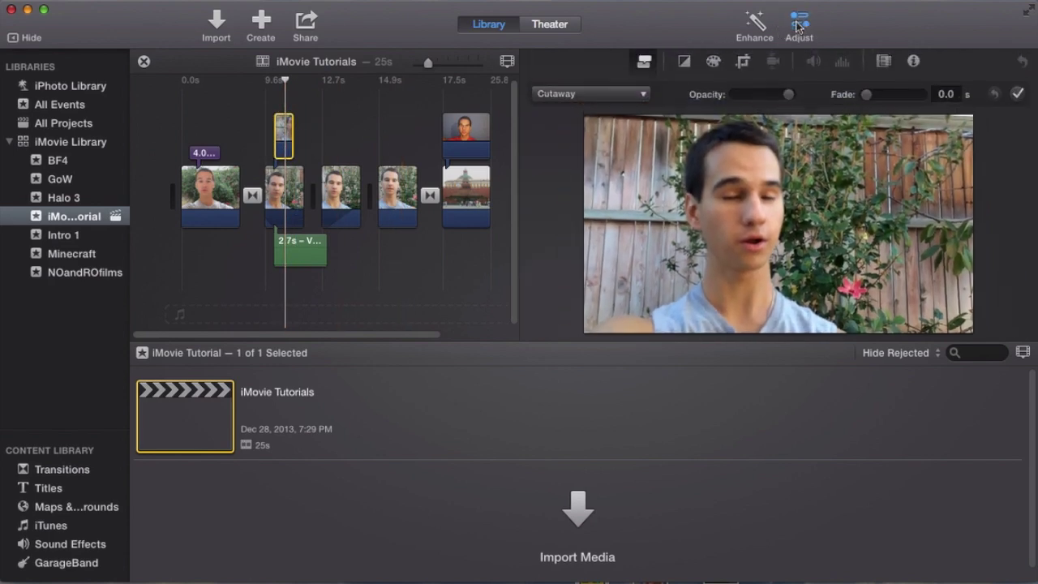
left_click(632, 97)
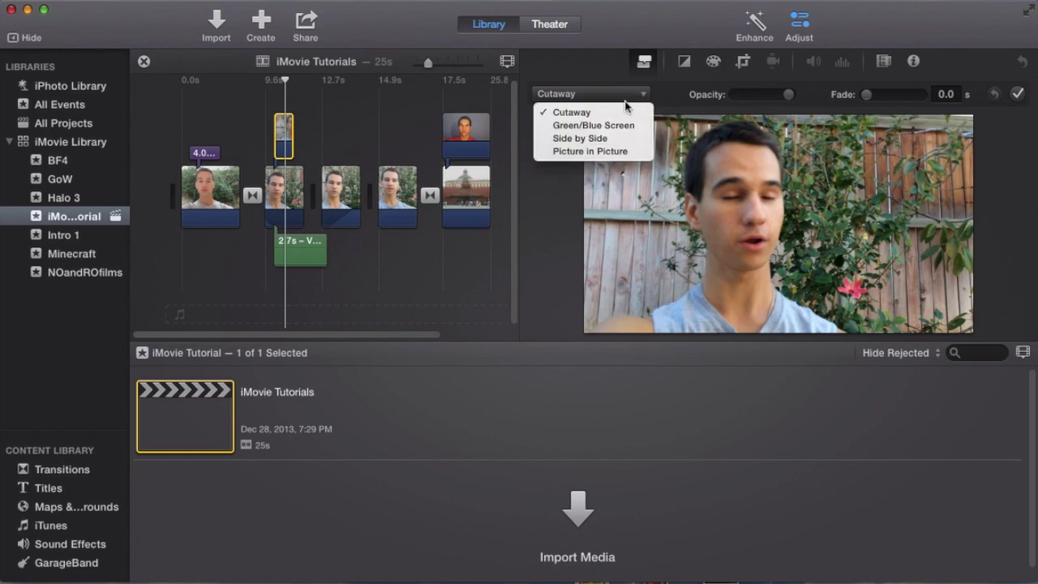
left_click(616, 153)
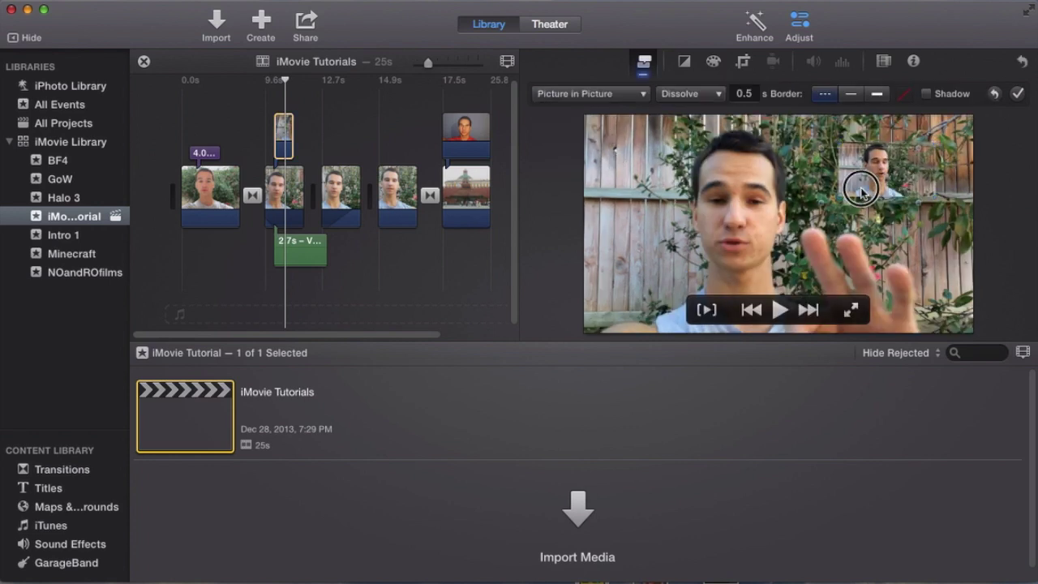
- Enlarge the picture-in-picture inset and place it beside the speaker's head in the upper part of the frame
left_click_drag(862, 191, 838, 219)
left_click_drag(893, 190, 782, 213)
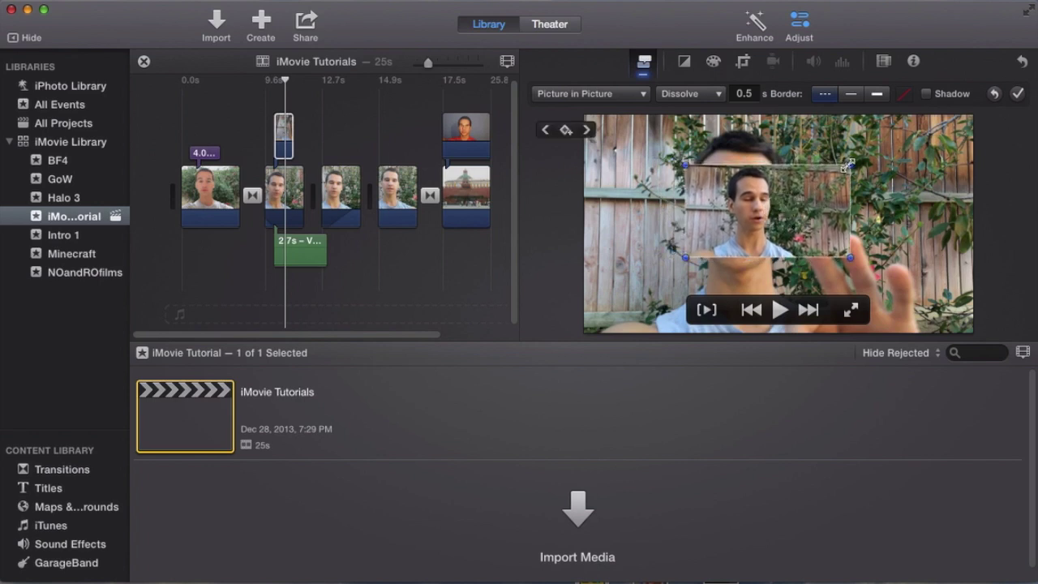
left_click_drag(771, 213, 889, 189)
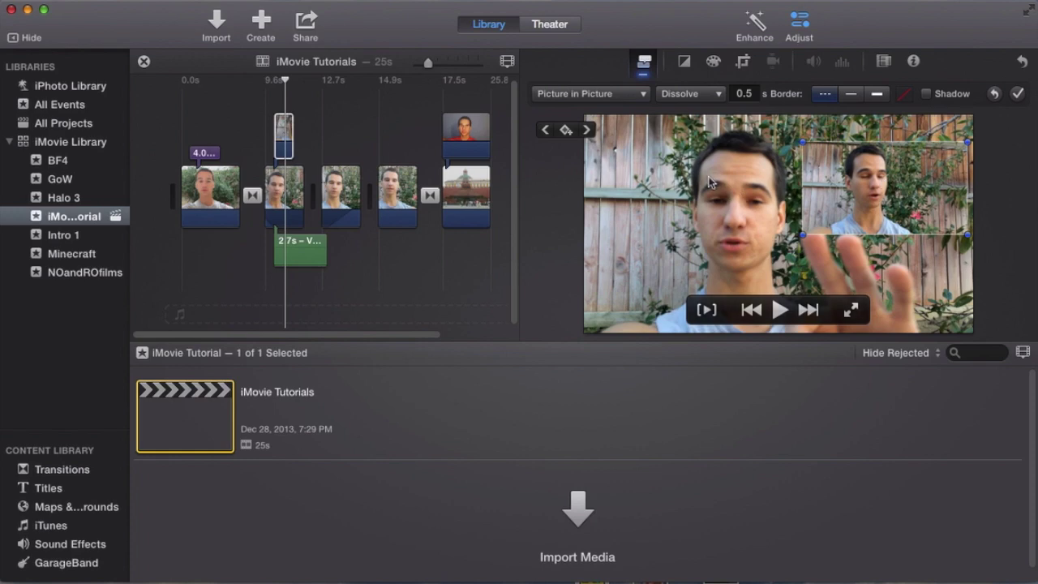
- Preview the picture-in-picture overlay and the neighbouring clips at several points in the timeline
left_click(272, 149)
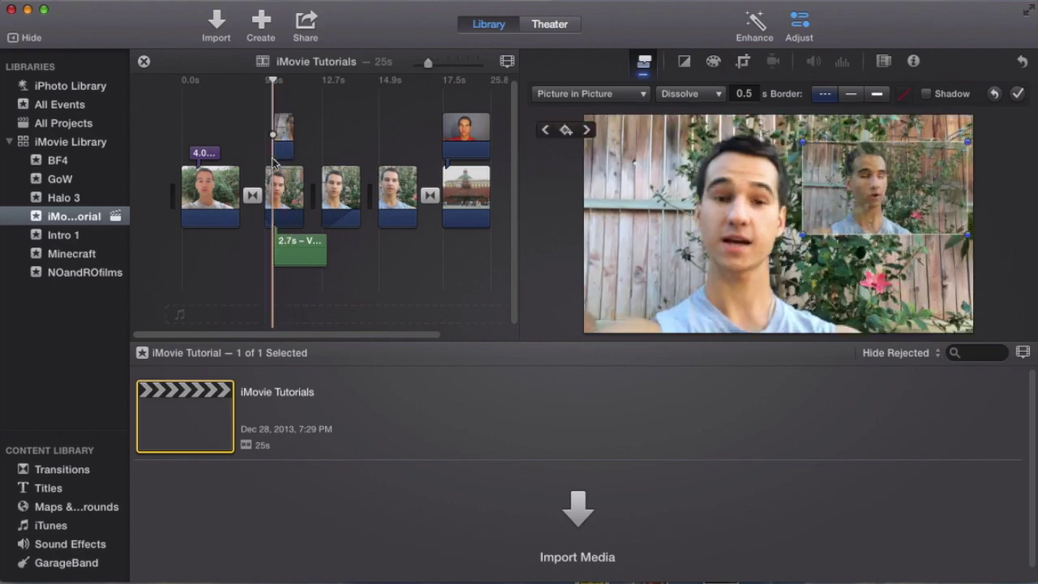
left_click(320, 174)
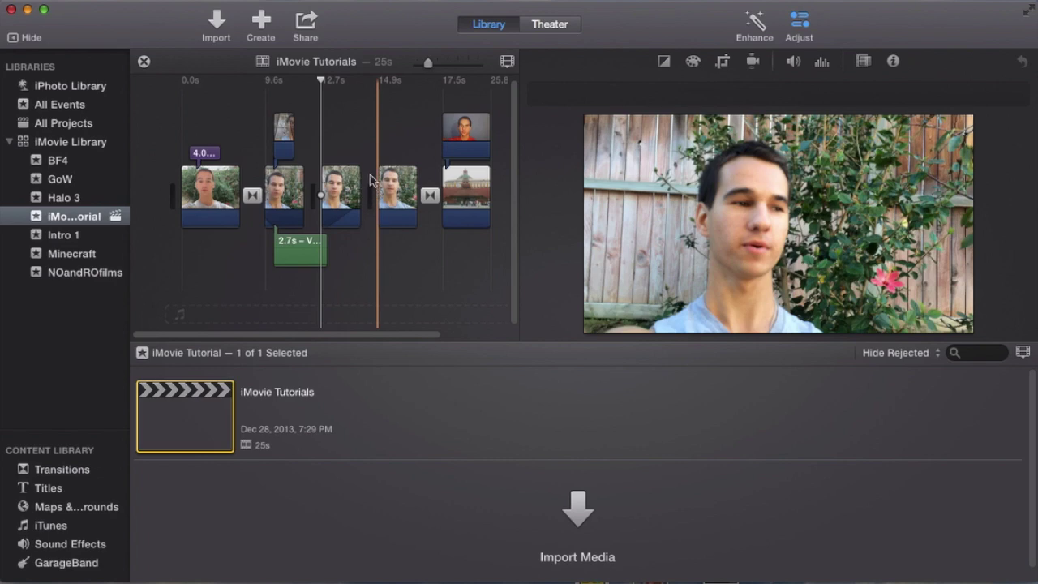
left_click(341, 163)
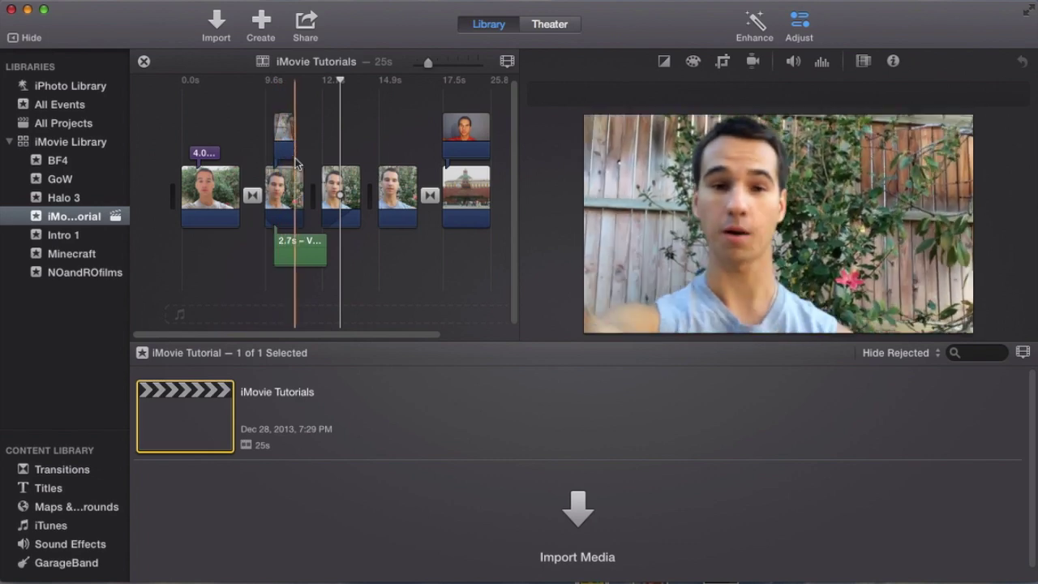
left_click(282, 158)
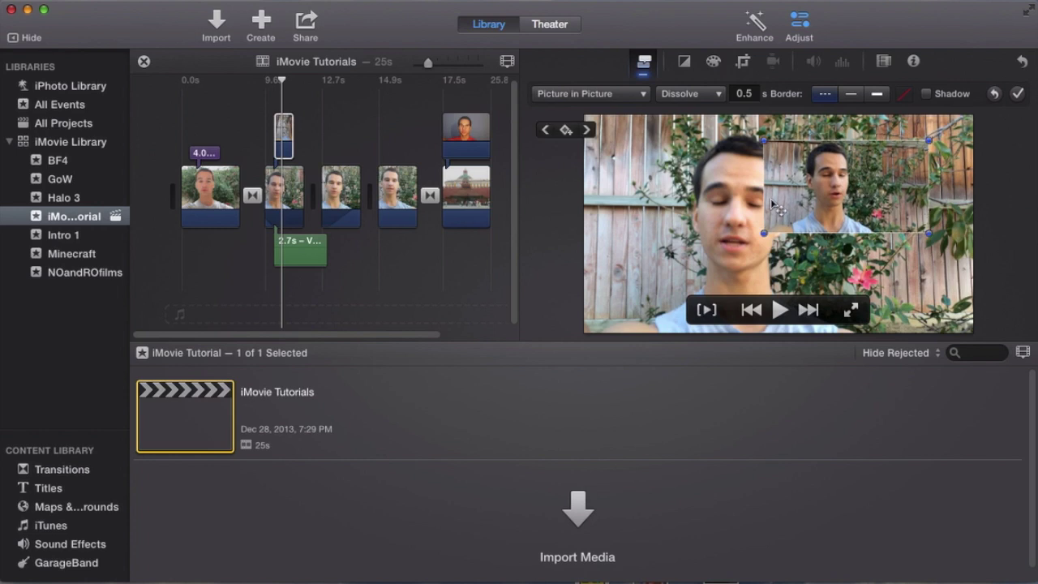
- Undo the picture-in-picture, overlay and freeze-frame edits step by step, back to before the San Francisco map clip was removed
left_click(284, 138)
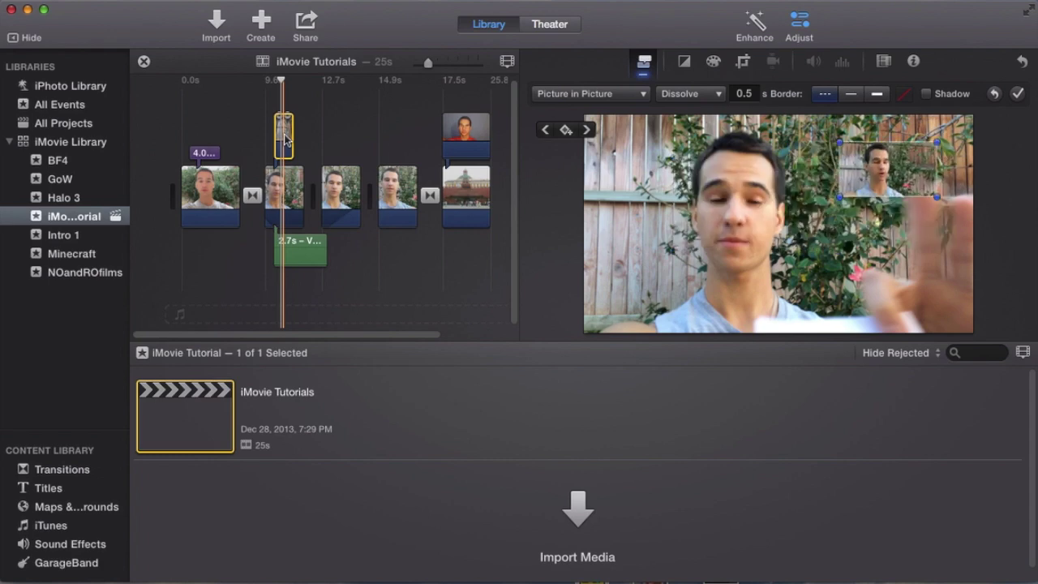
key("super+z")
key("super+z")
key("super+z")
key("super+z")
key("super+z")
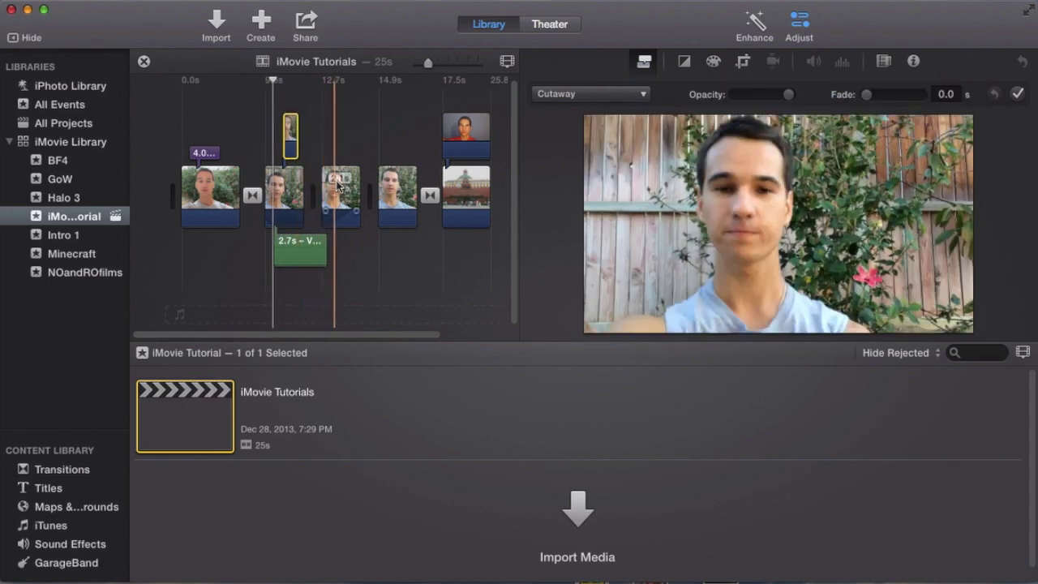
key("super+z")
key("super+z")
key("super+z")
key("super+z")
key("super+z")
key("super+z")
key("super+z")
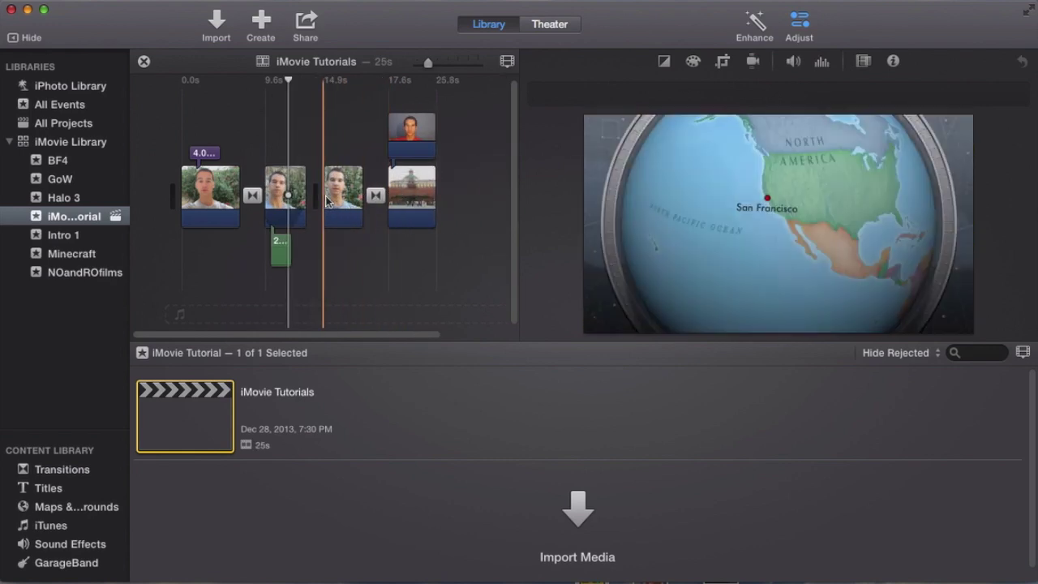
key("super+z")
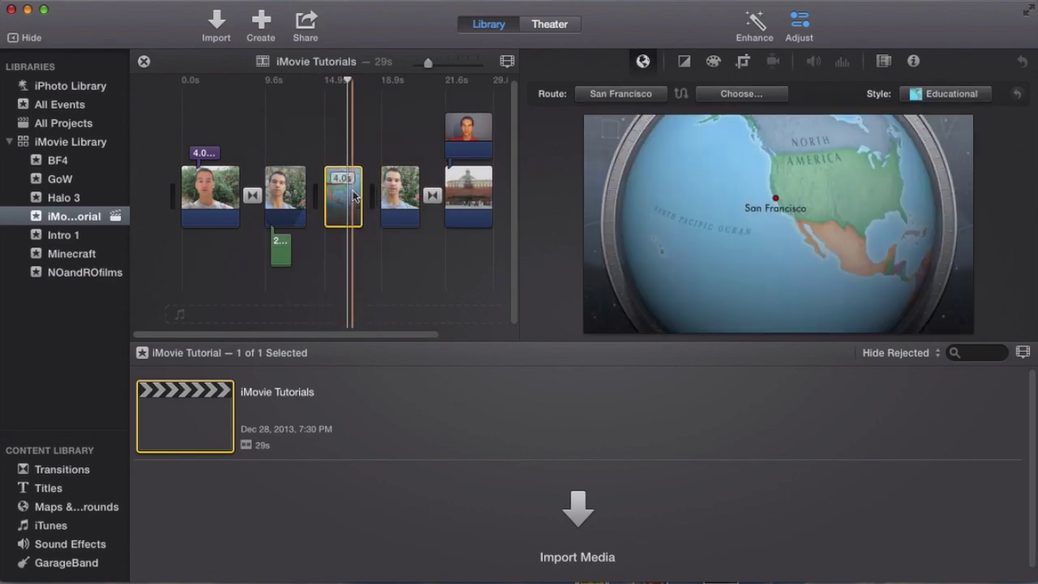
- Delete the San Francisco map clip after the second clip and play part of the second clip
key("Delete")
left_click(304, 146)
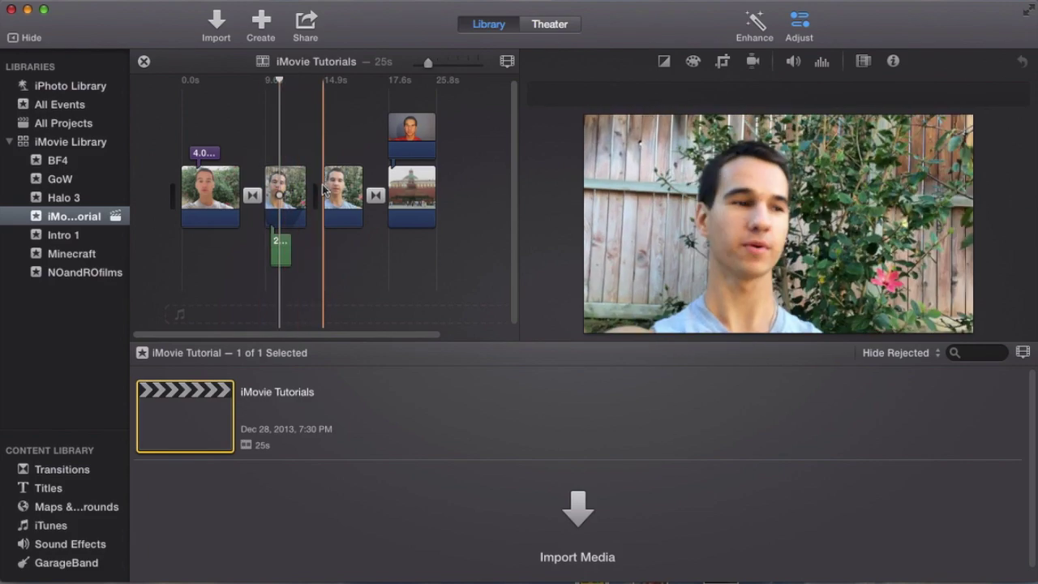
key("space")
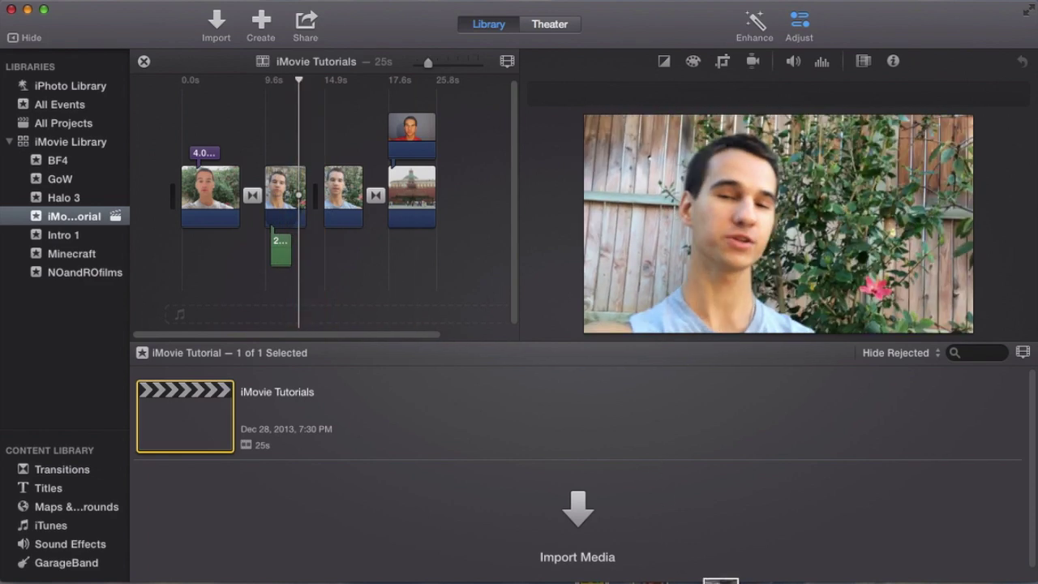
- Add the Sad face copy.png image from the desktop as a cutaway overlay above the second clip
left_click(721, 582)
left_click(381, 227)
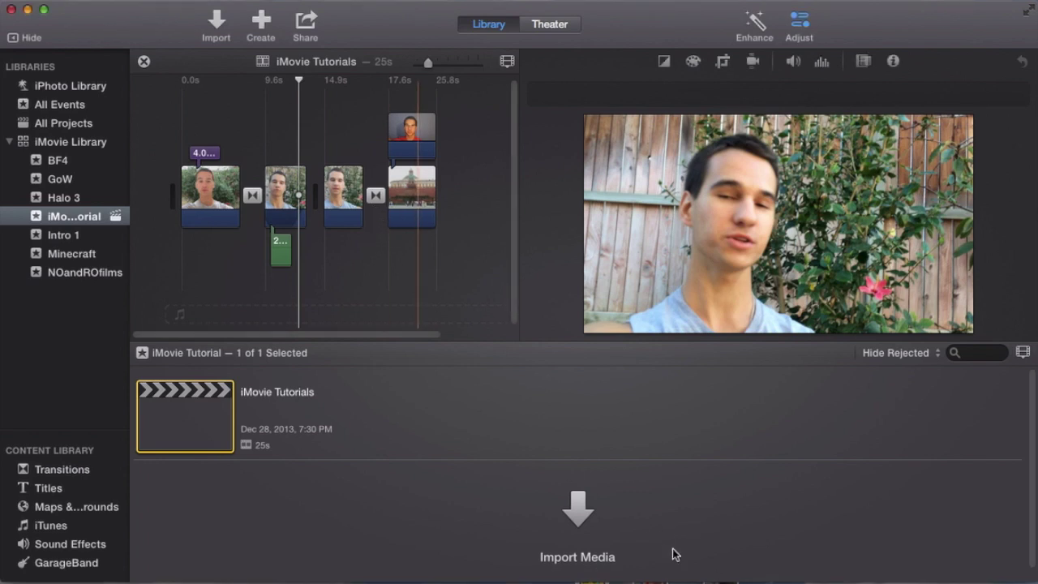
left_click(720, 583)
left_click_drag(554, 572, 292, 130)
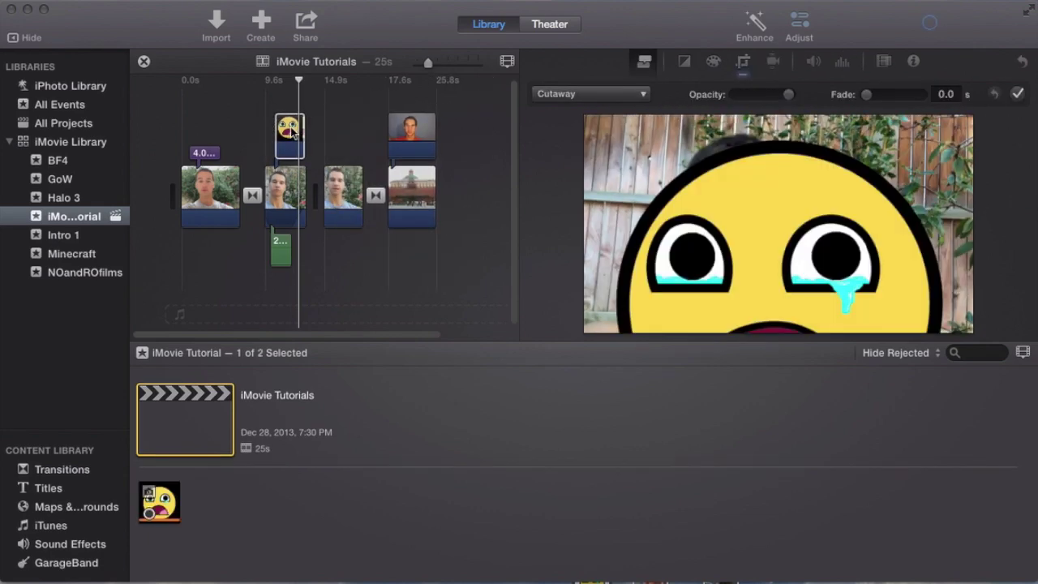
mouse_move(802, 154)
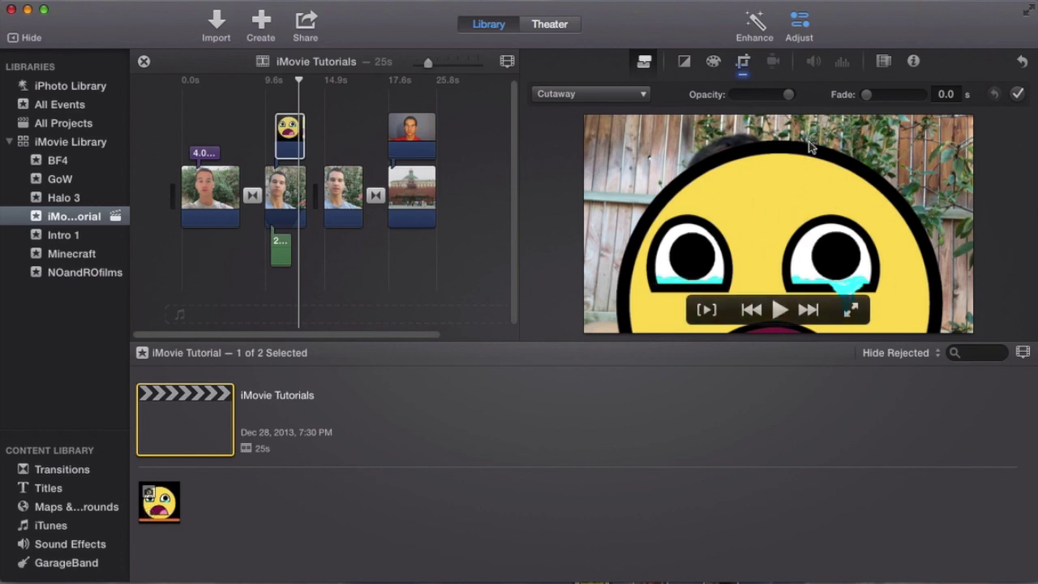
- Change the sad face overlay to Picture in Picture, place it beside the man's forehead and enlarge it slightly
left_click(292, 130)
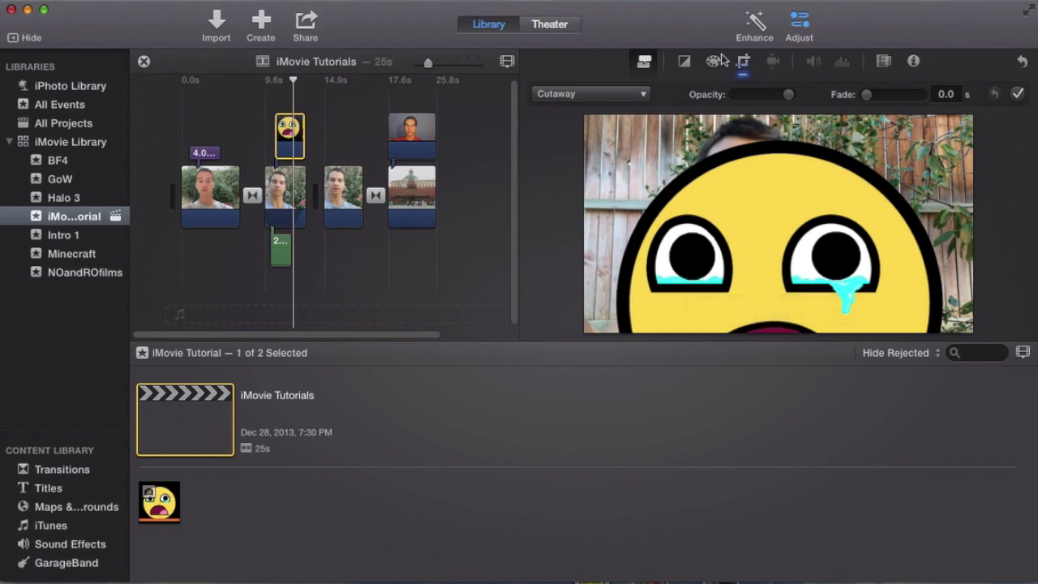
left_click(793, 27)
left_click(793, 27)
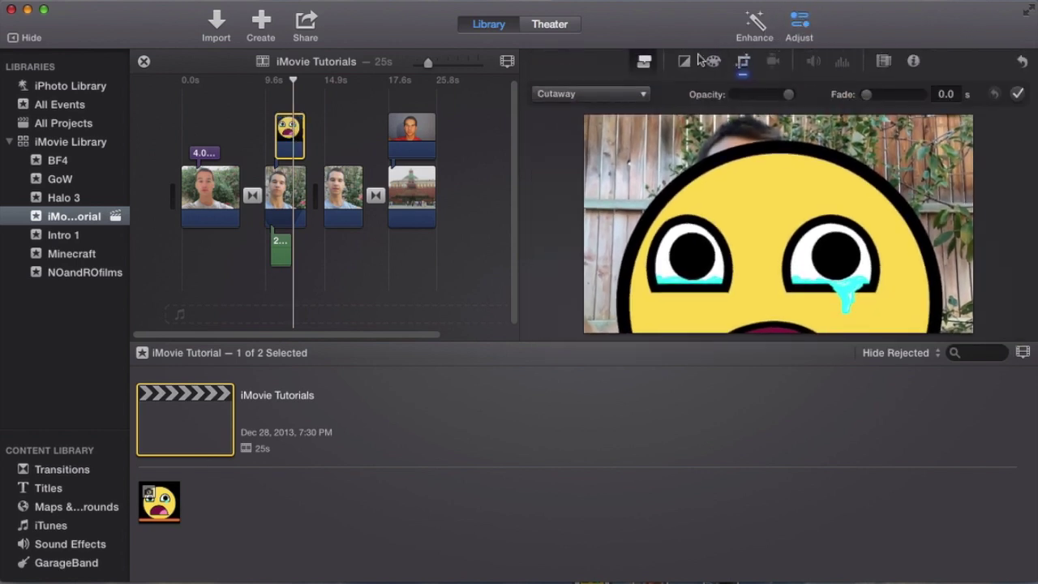
left_click(633, 98)
left_click(616, 153)
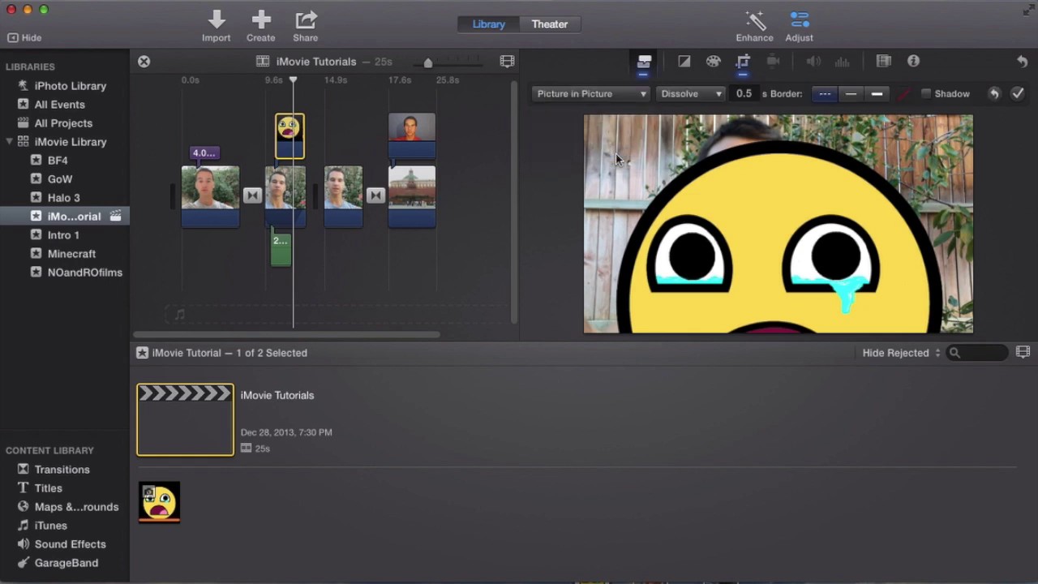
left_click_drag(885, 166, 784, 168)
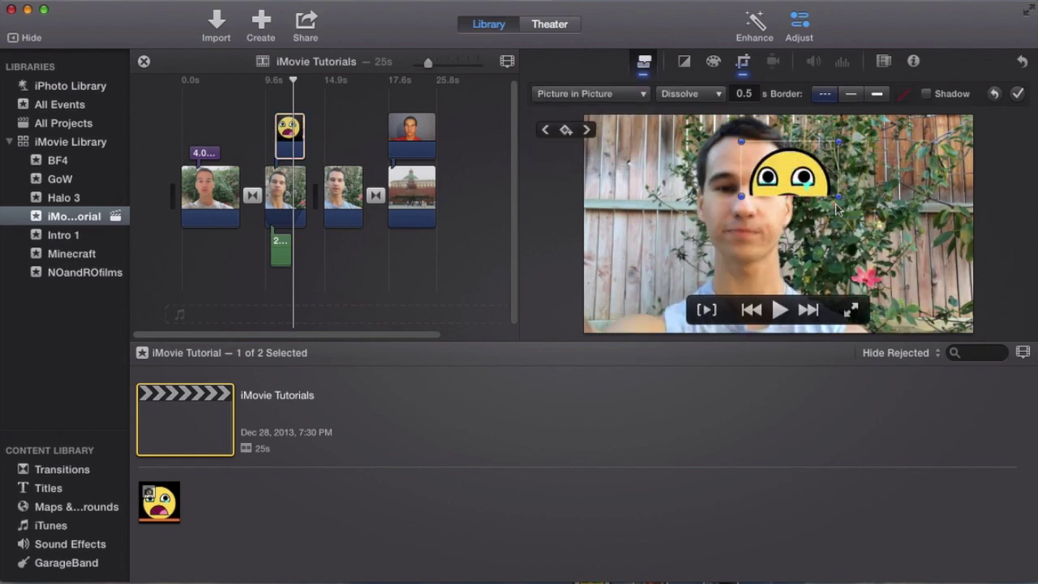
mouse_move(839, 195)
left_mouse_down()
mouse_move(973, 284)
mouse_move(846, 201)
left_mouse_up()
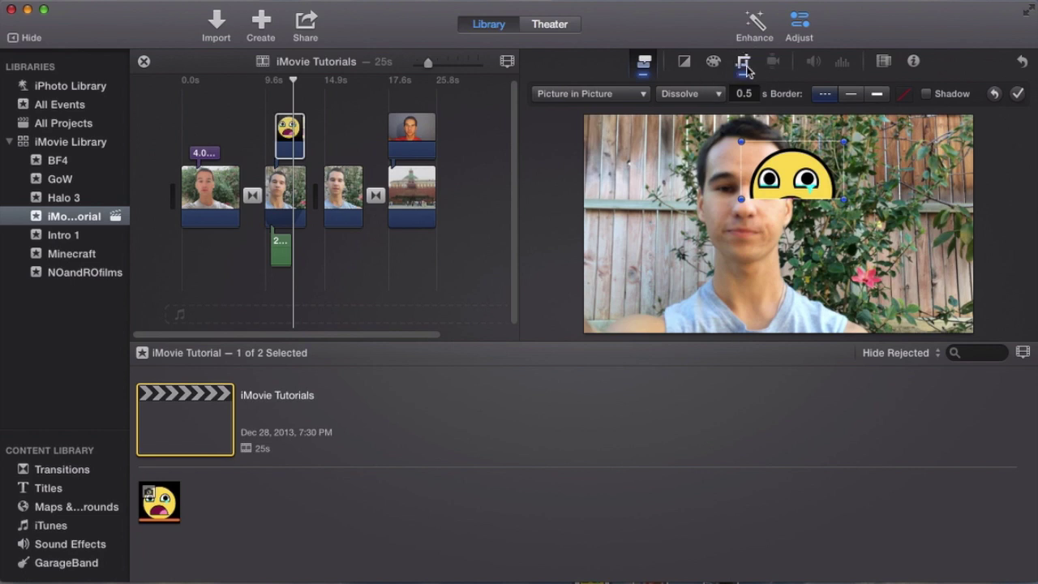
- Widen and center the crop frame around the whole sad face in the overlay image, and apply the crop
key("c")
left_click_drag(810, 201, 818, 229)
left_click_drag(882, 262, 941, 300)
left_click_drag(910, 252, 842, 246)
left_click_drag(904, 302, 938, 315)
left_click_drag(870, 262, 895, 261)
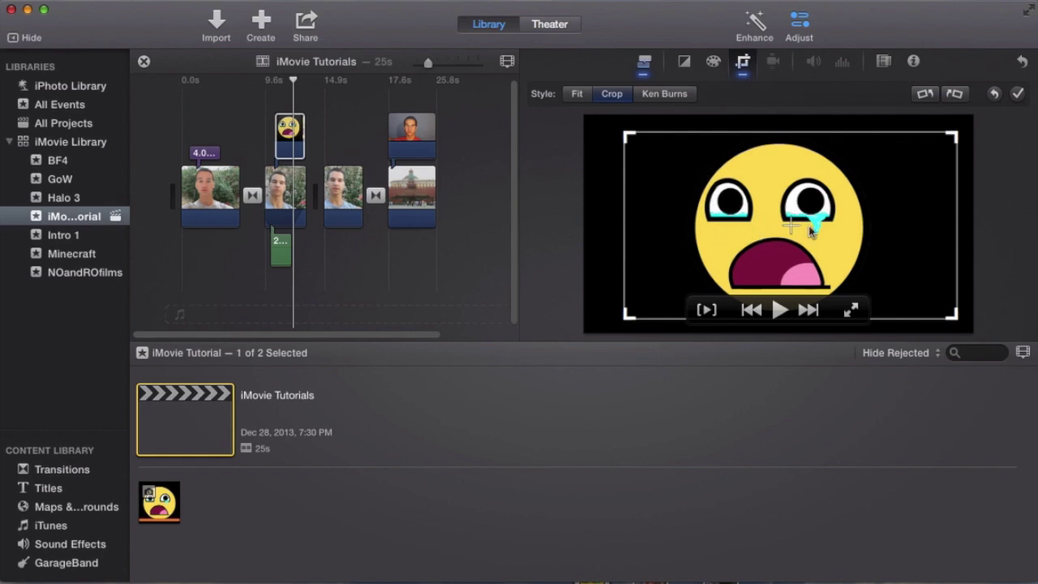
left_click_drag(824, 234, 817, 237)
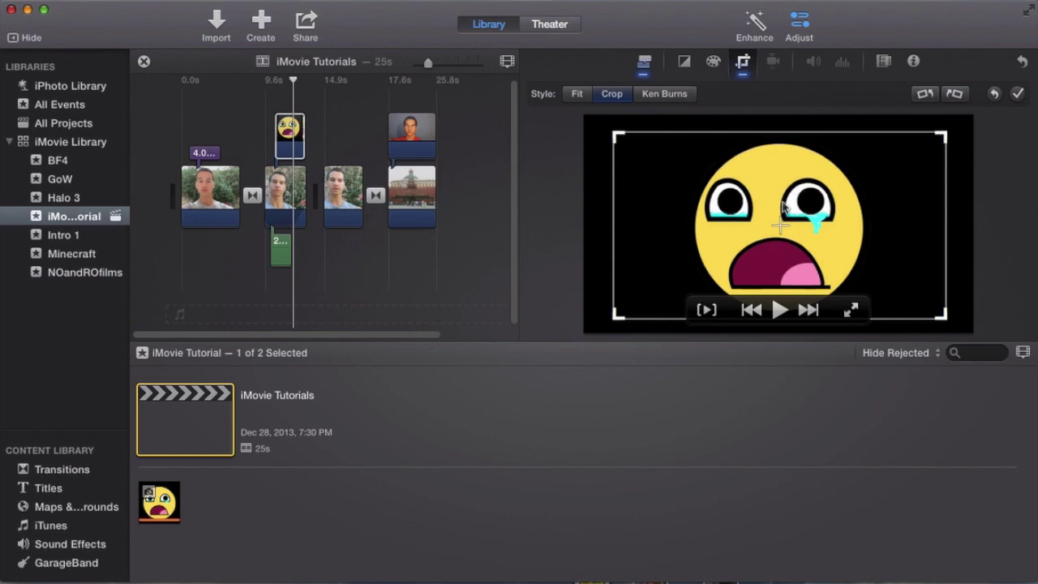
left_click(1017, 93)
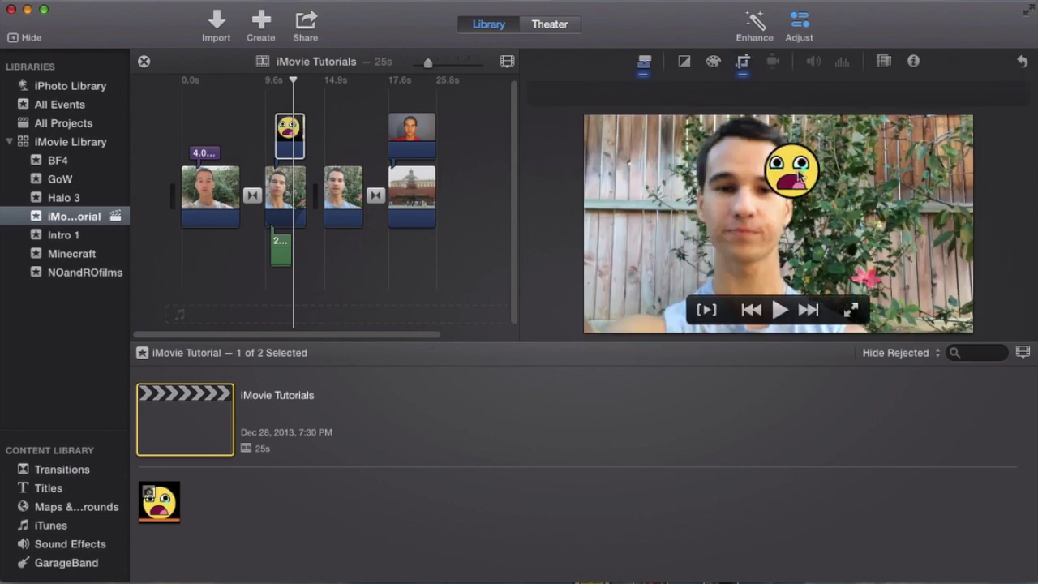
- Move the picture-in-picture sad face over the man's head, enlarge it until it covers his face, and apply the adjustment
left_click(648, 65)
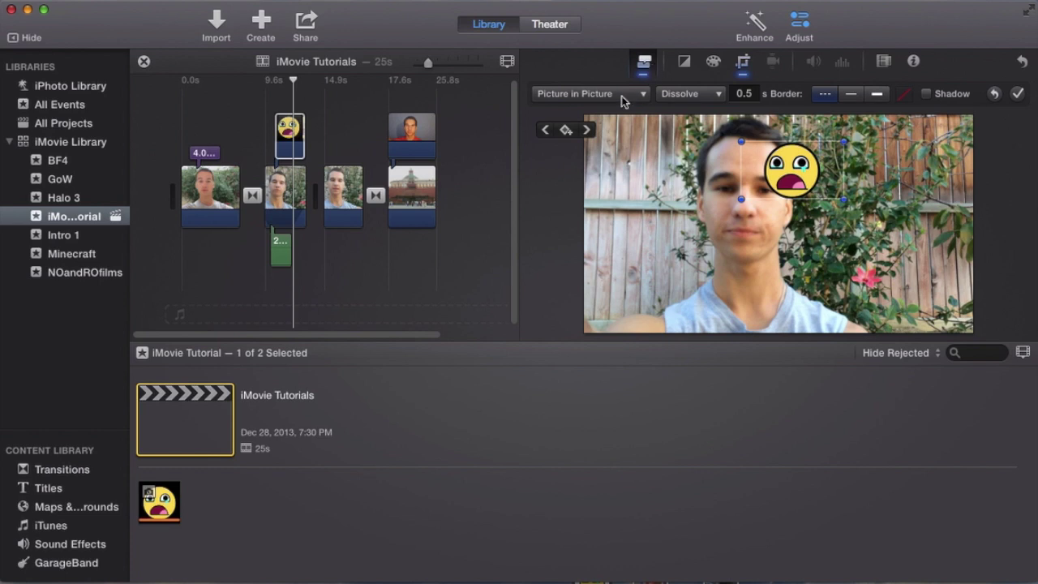
left_click(622, 94)
left_click(578, 154)
left_click_drag(770, 170, 713, 151)
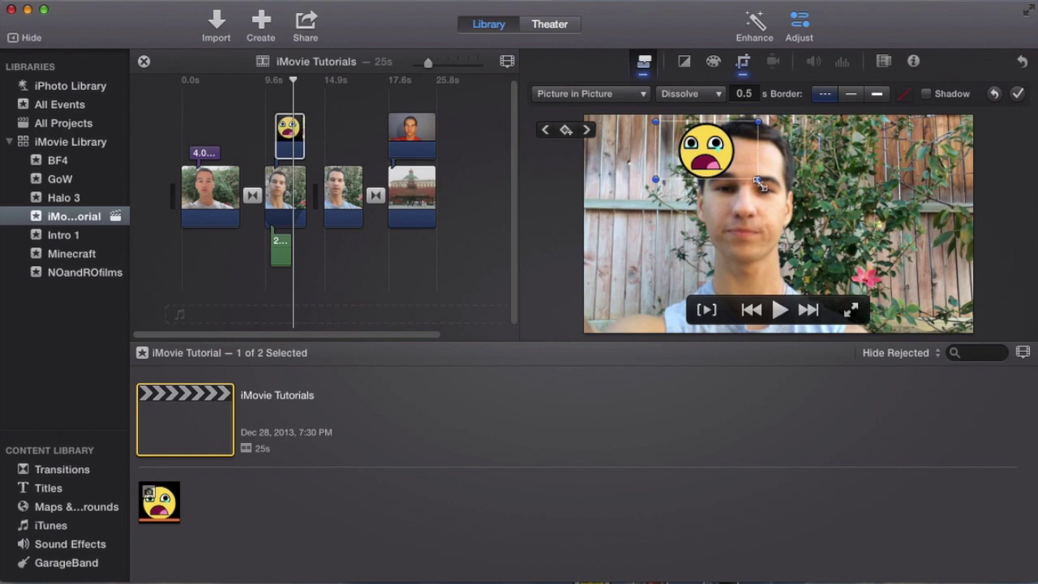
left_click_drag(757, 180, 801, 225)
left_click_drag(787, 185, 779, 210)
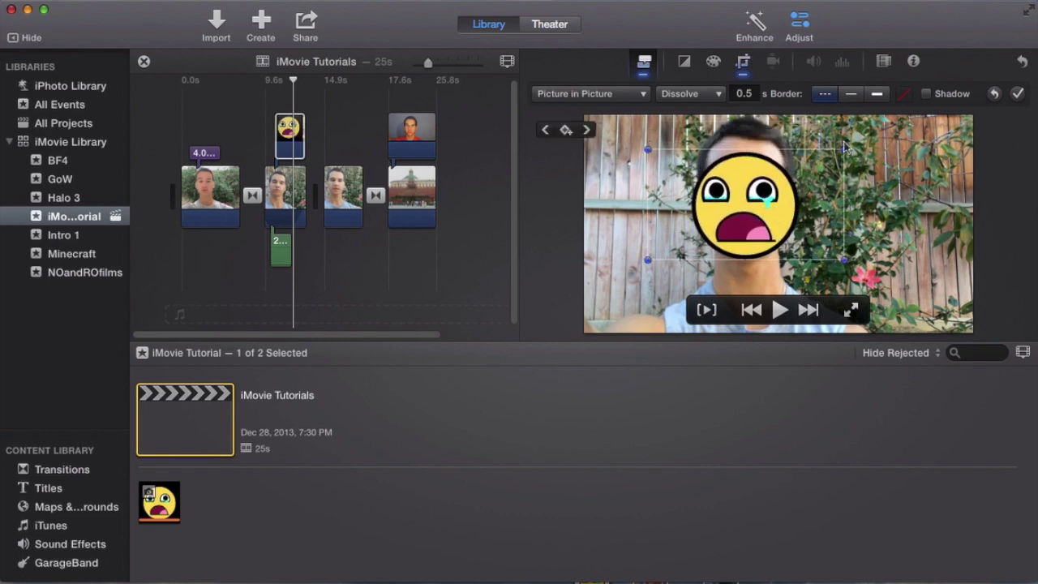
left_click_drag(844, 154, 803, 182)
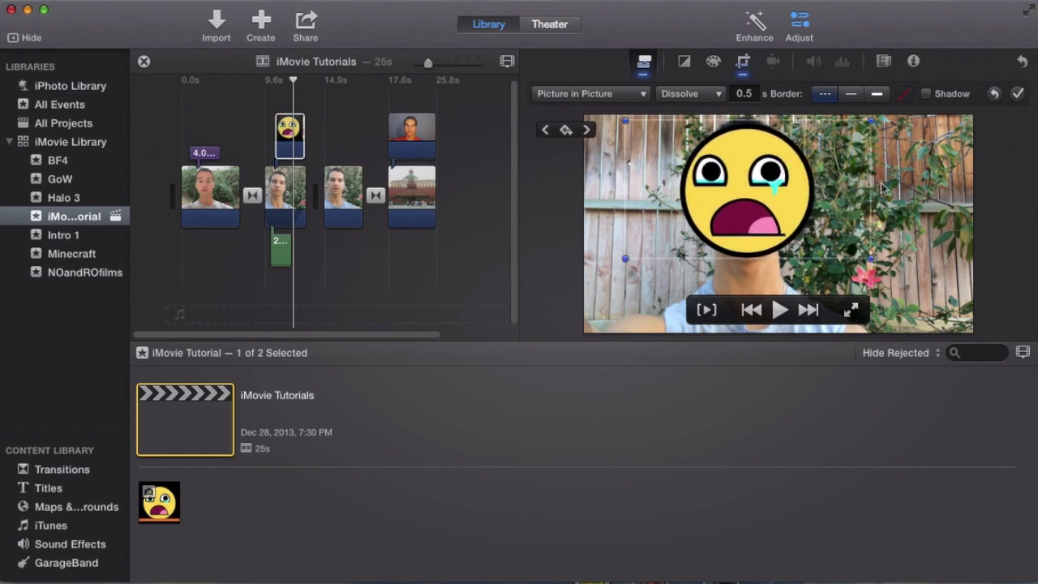
left_click(1019, 94)
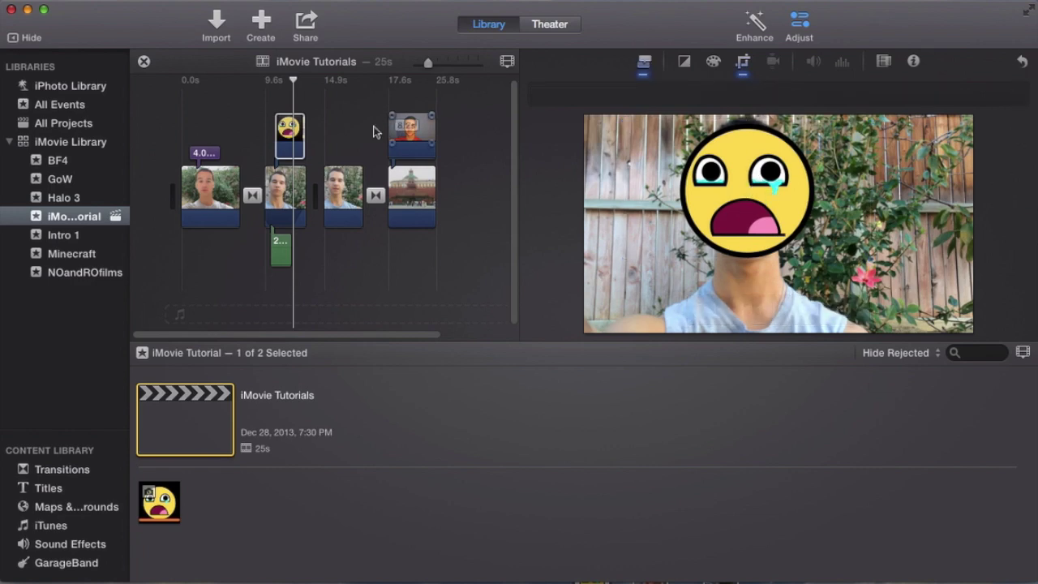
- Play the second clip from the start of the sad face overlay to preview the picture-in-picture effect
left_click(274, 130)
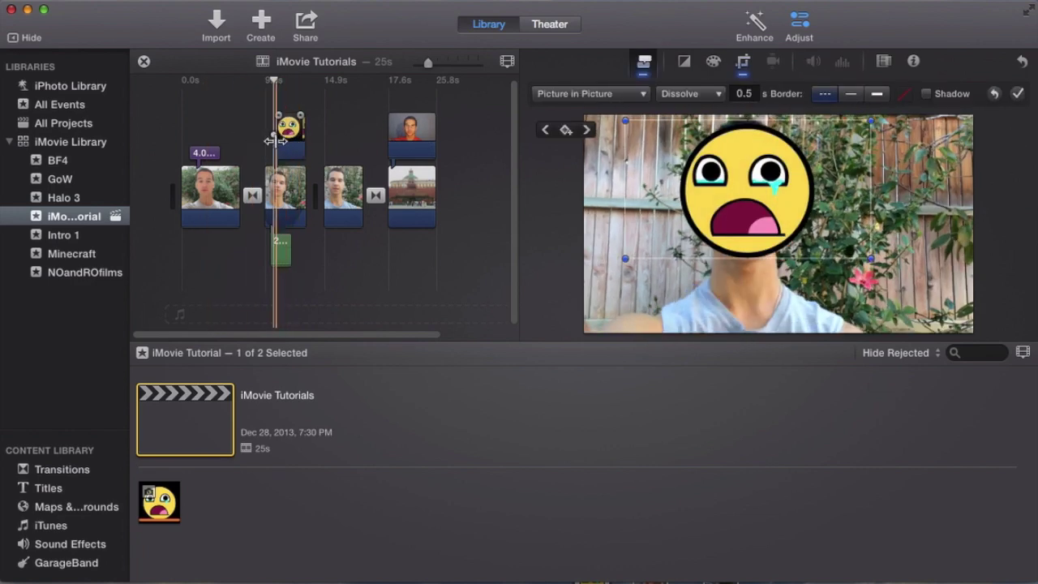
left_click(267, 139)
key("space")
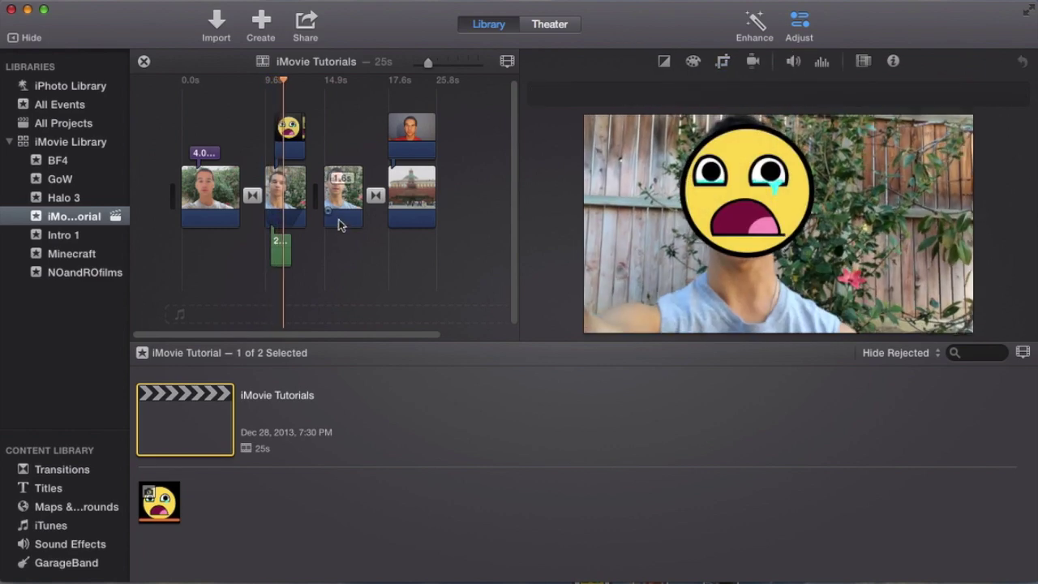
left_click(317, 127)
left_click(317, 134)
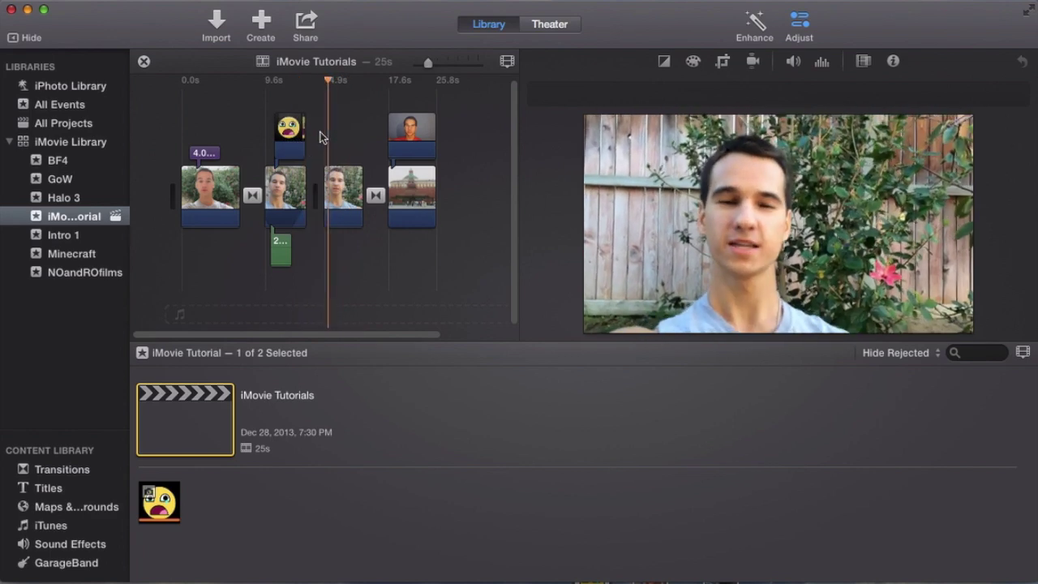
left_click(291, 133)
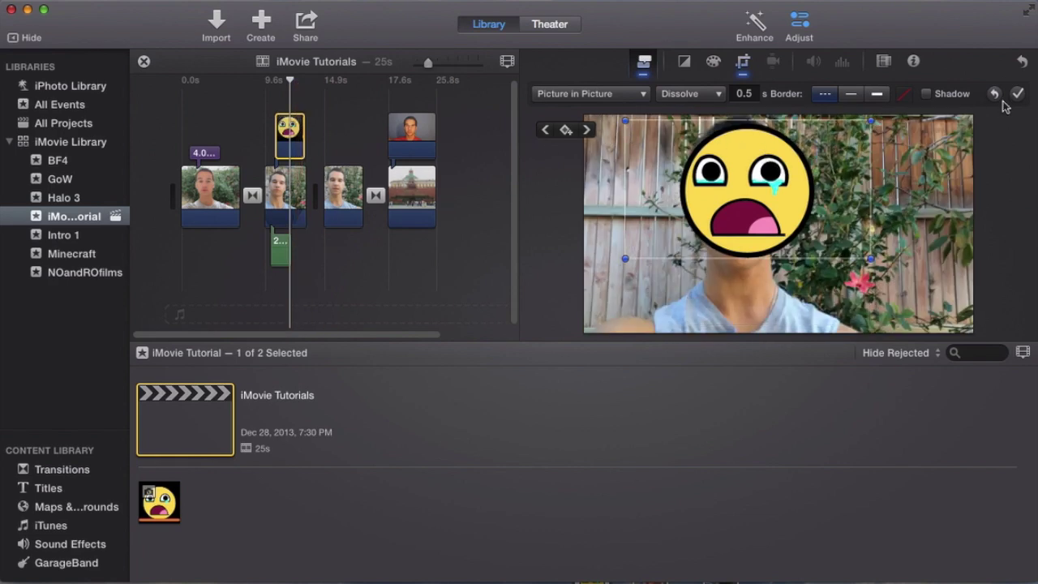
left_click(306, 108)
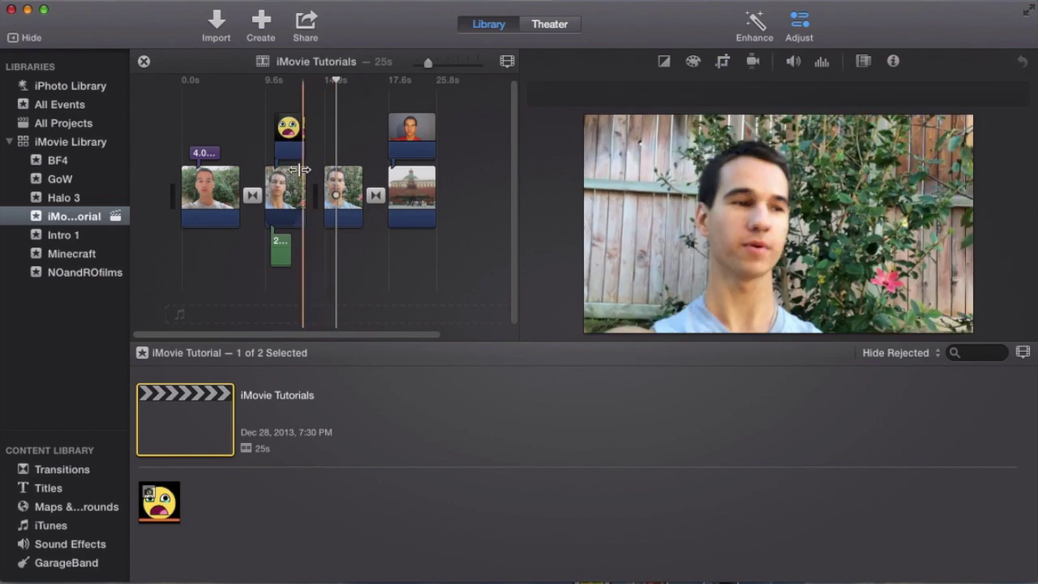
- Move the sad face overlay into the main track as its own clip between the second and third video clips
left_click(292, 138)
left_click_drag(291, 136, 332, 189)
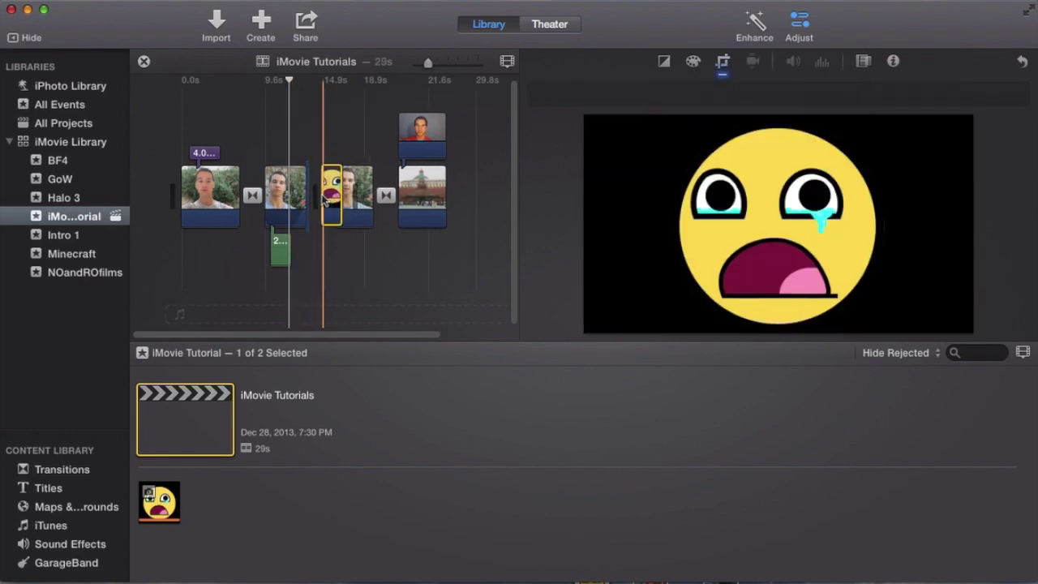
right_click(338, 188)
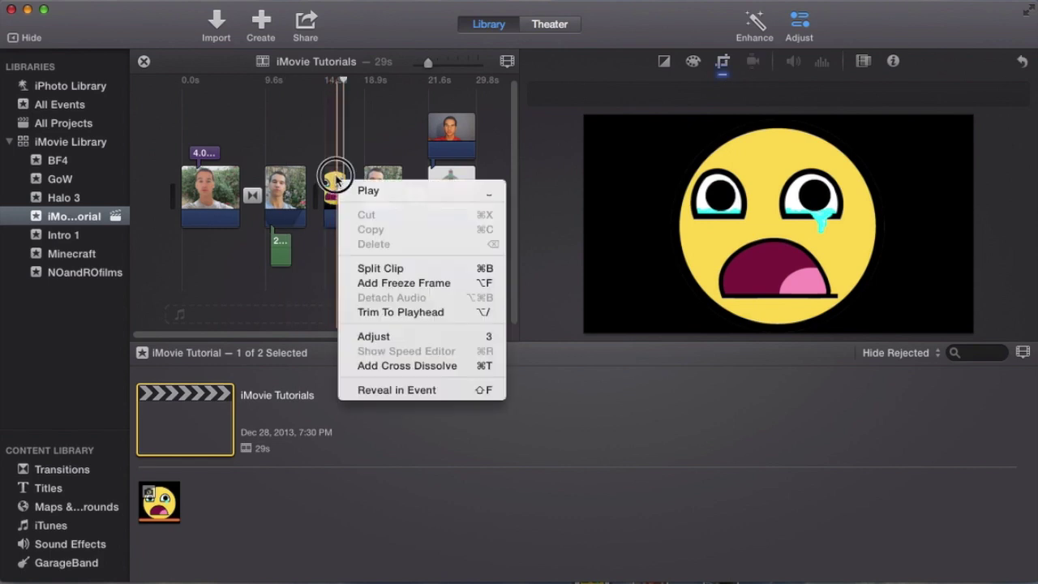
left_click(336, 178)
right_click(334, 188)
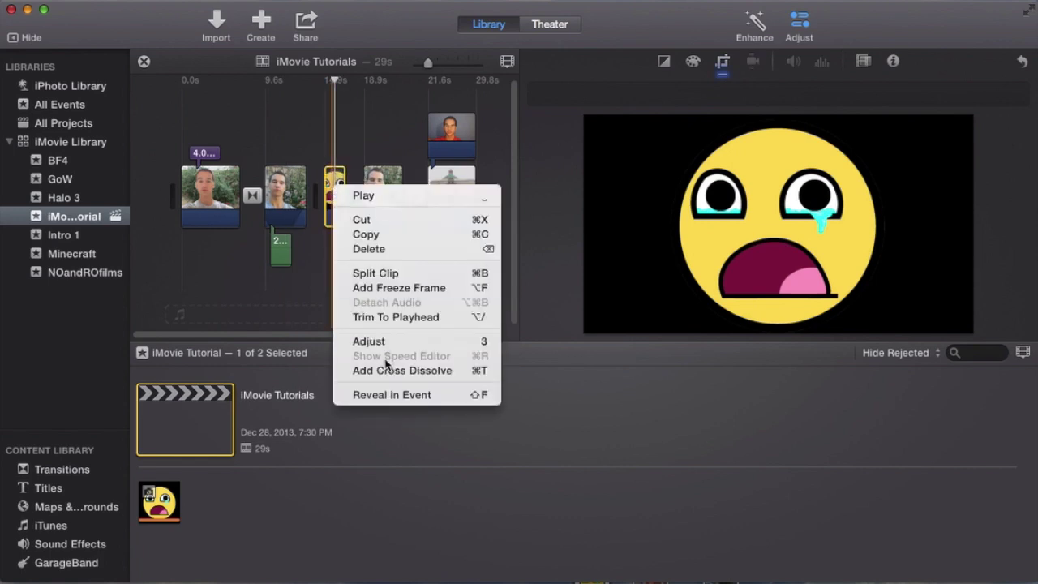
left_click(316, 134)
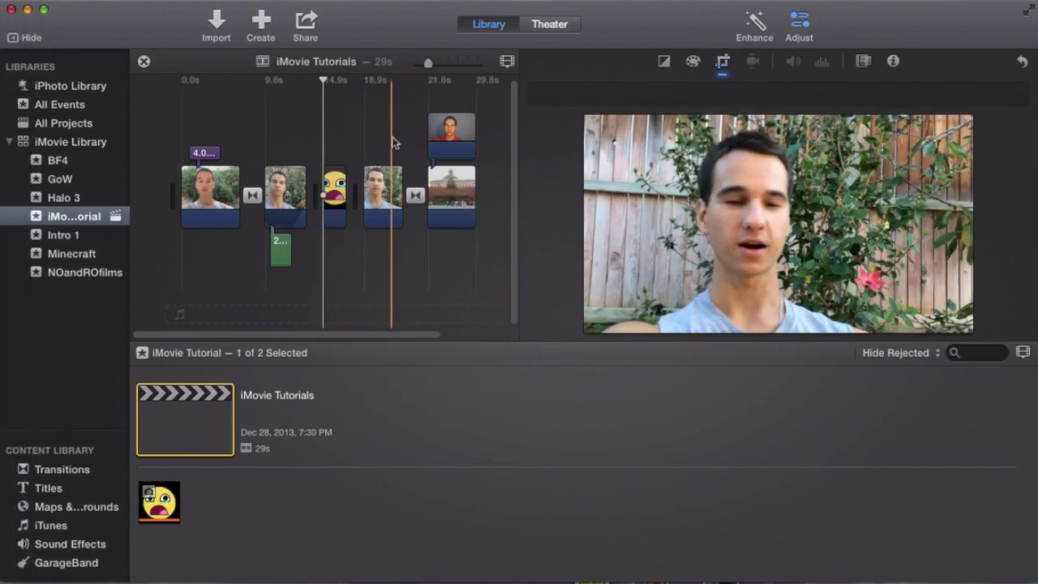
left_click(338, 191)
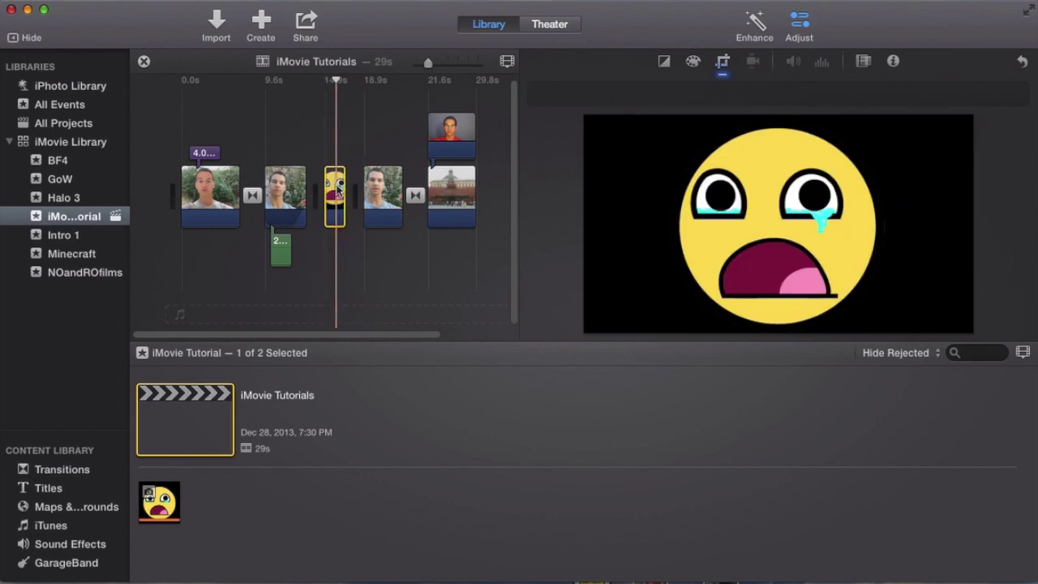
left_click(328, 157)
left_click(353, 167)
left_click_drag(337, 190, 361, 179)
left_click(290, 136)
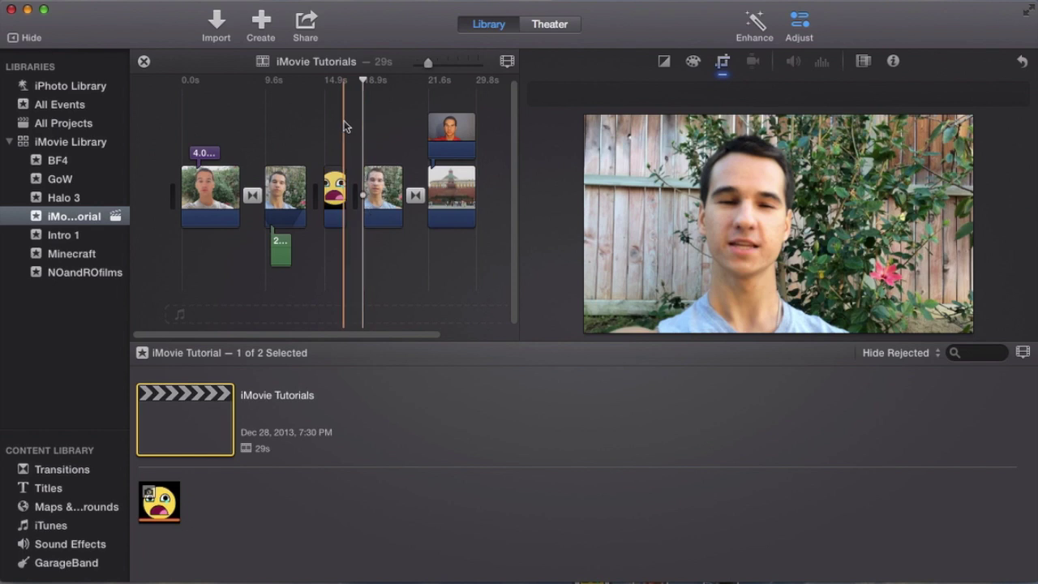
left_click(347, 122)
- Try to add the Sad face copy image from the event to the timeline again
left_click(161, 501)
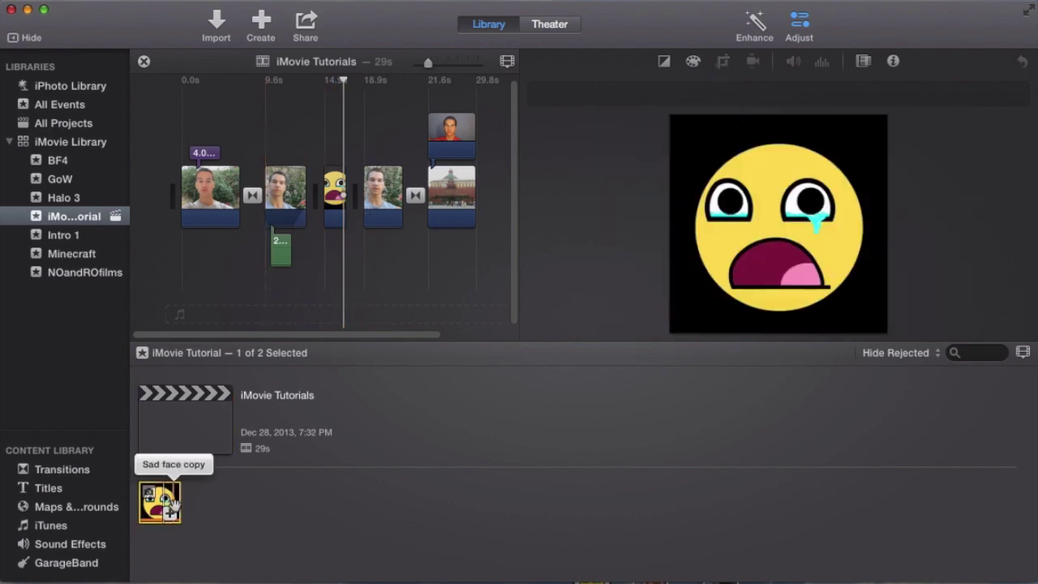
left_click_drag(162, 501, 225, 509)
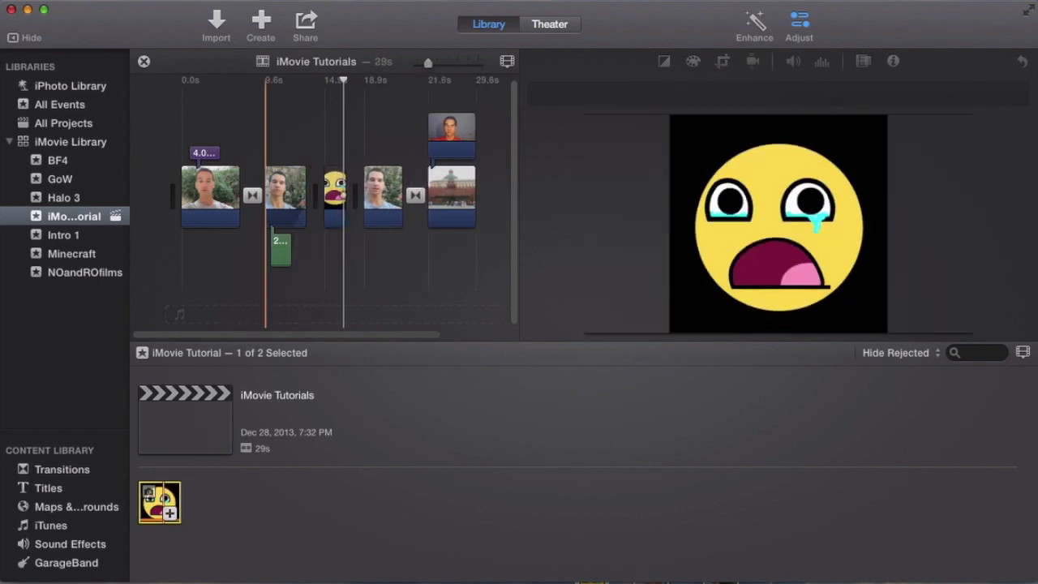
left_click(283, 461)
left_click(180, 499)
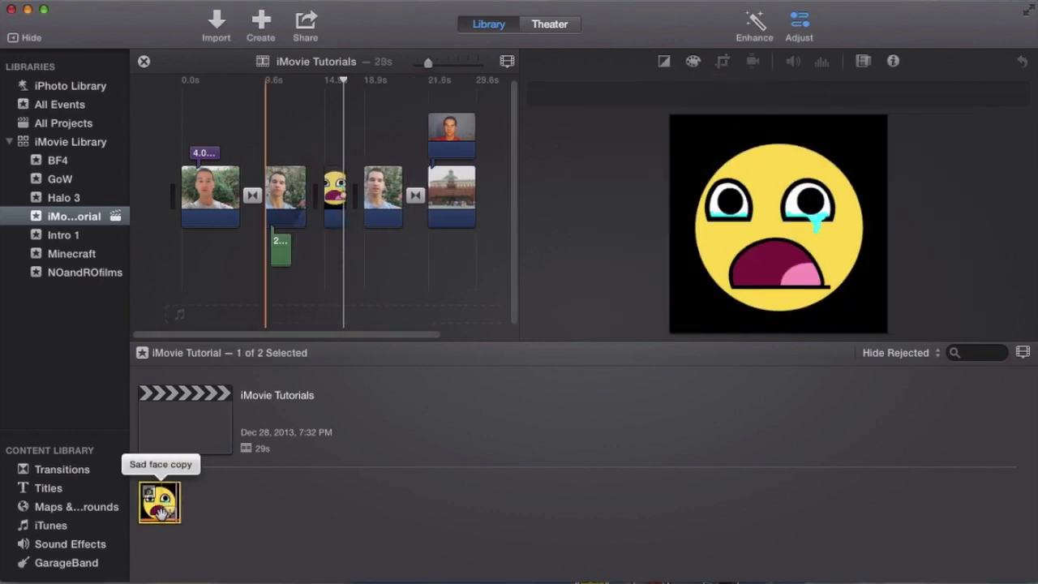
left_click(369, 268)
left_click(364, 221)
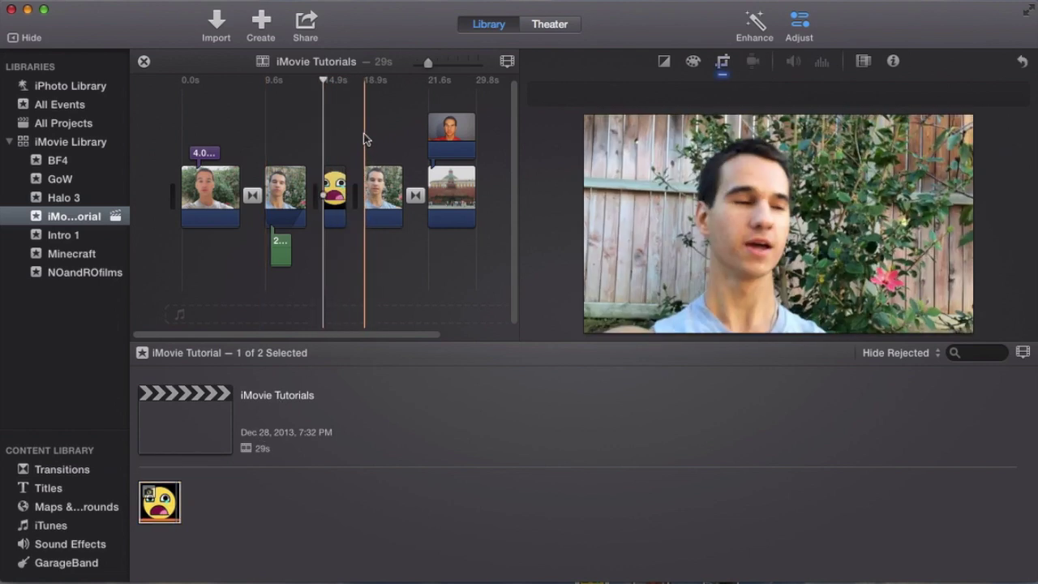
left_click(363, 133)
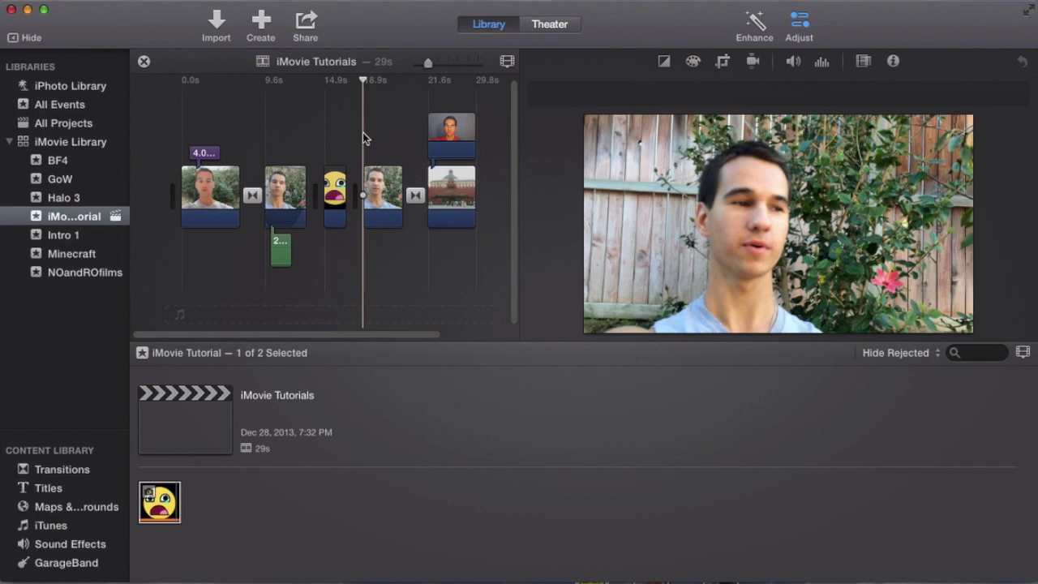